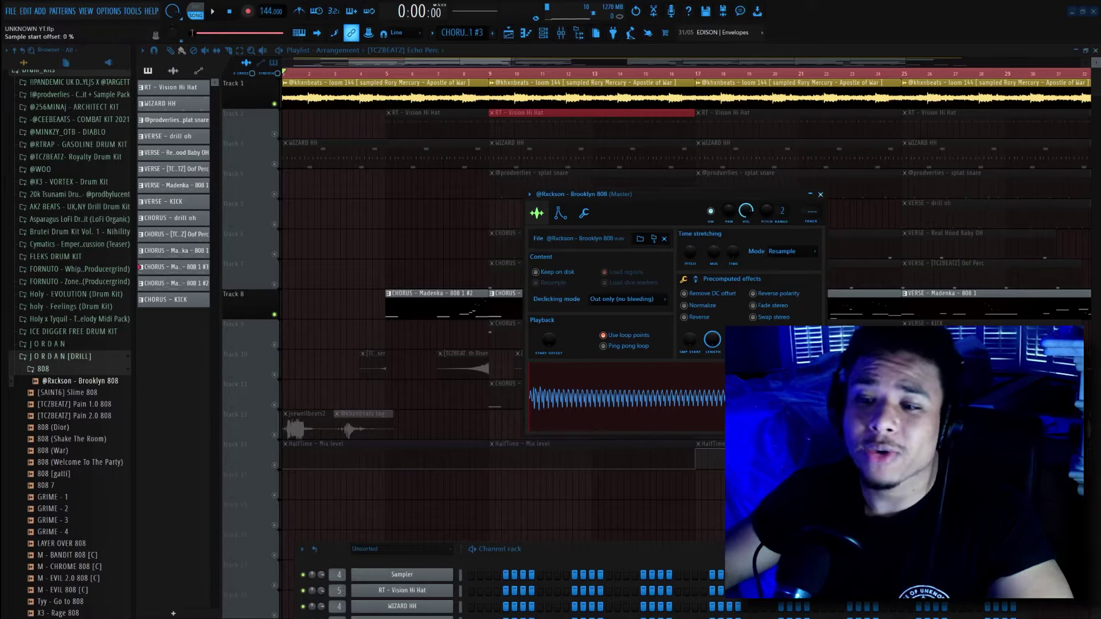
Step: Reshape the 808 volume envelope with a longer hold and attack and decay at zero
{"action": "left_click_drag", "start_coordinate": [676, 196], "coordinate": [601, 202]}
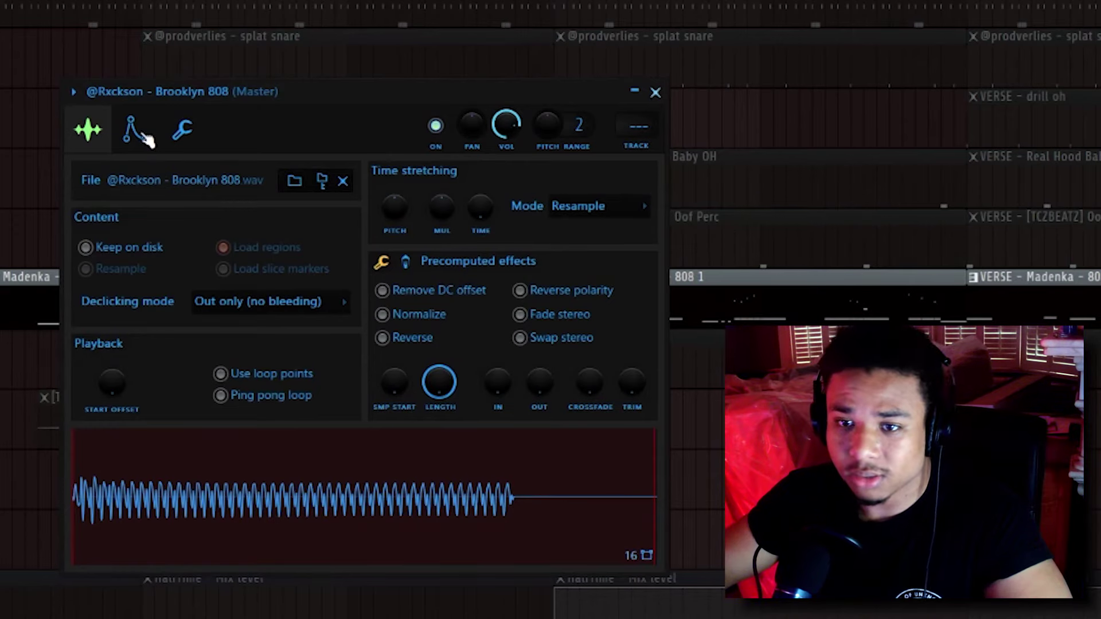
{"action": "left_click", "coordinate": [135, 133]}
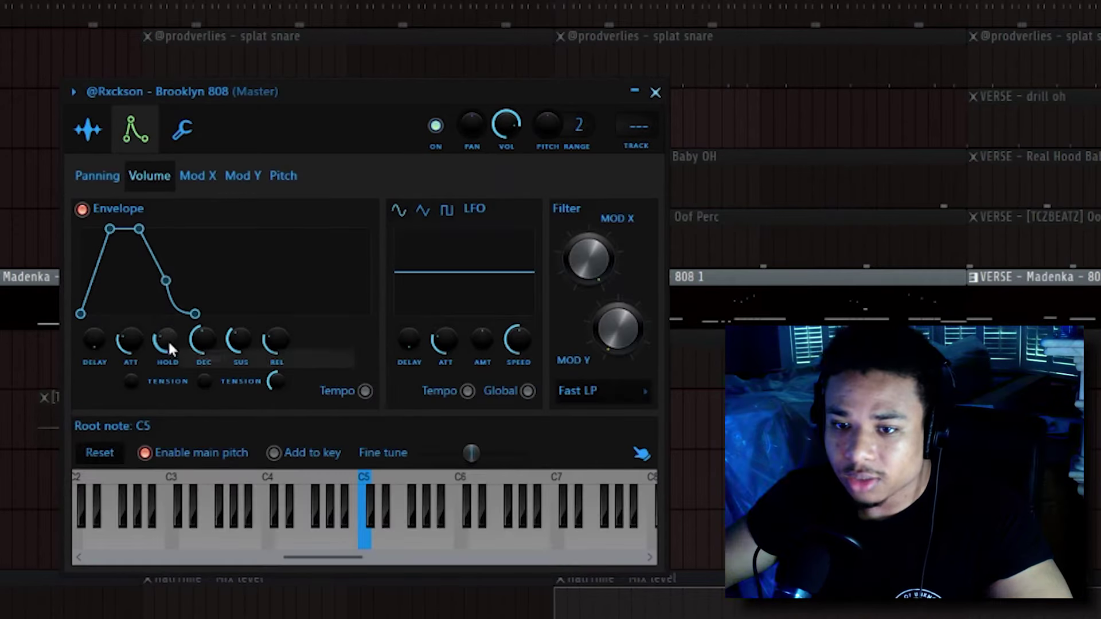
{"action": "left_click_drag", "start_coordinate": [167, 343], "coordinate": [137, 372]}
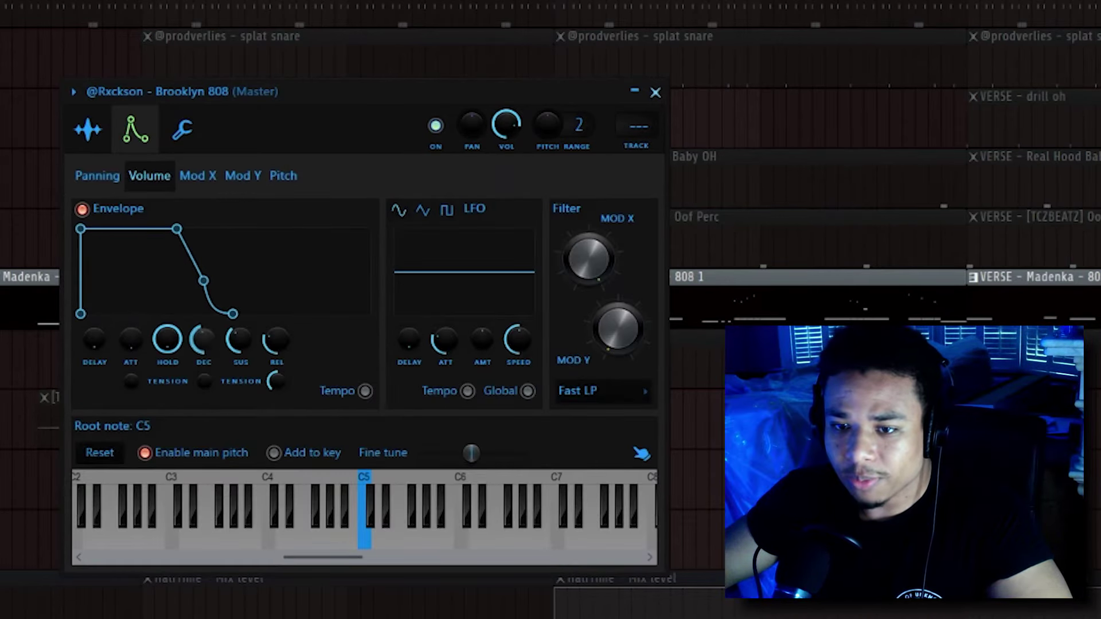
{"action": "left_click_drag", "start_coordinate": [204, 341], "coordinate": [203, 373]}
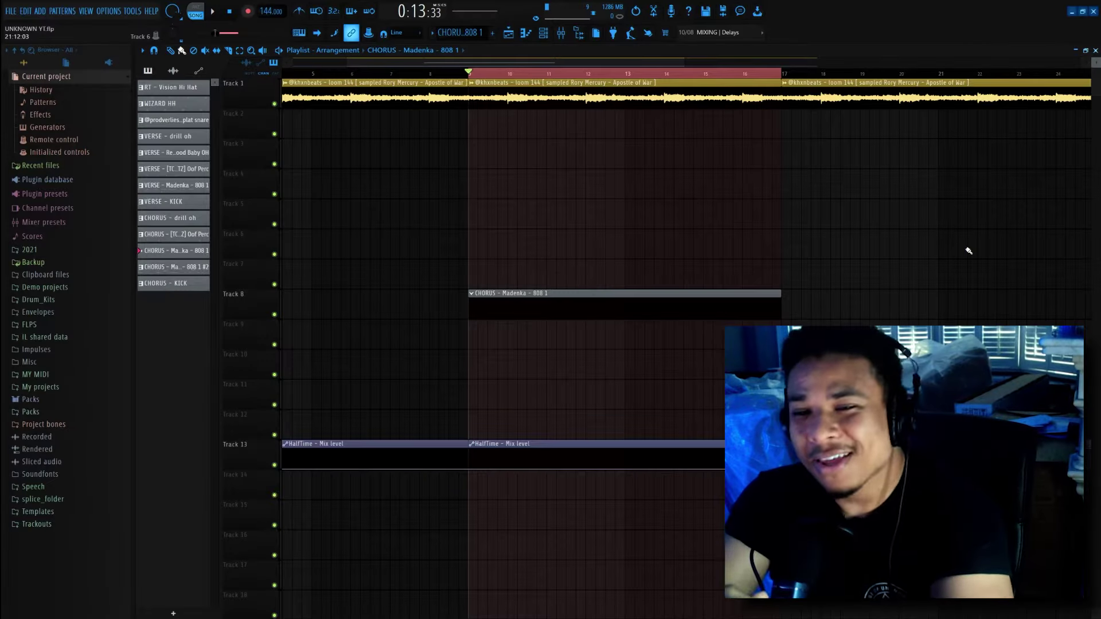
Step: Open the 808 piano roll, then bring up the Brooklyn 808 waveform's action menu
{"action": "key", "text": "F7"}
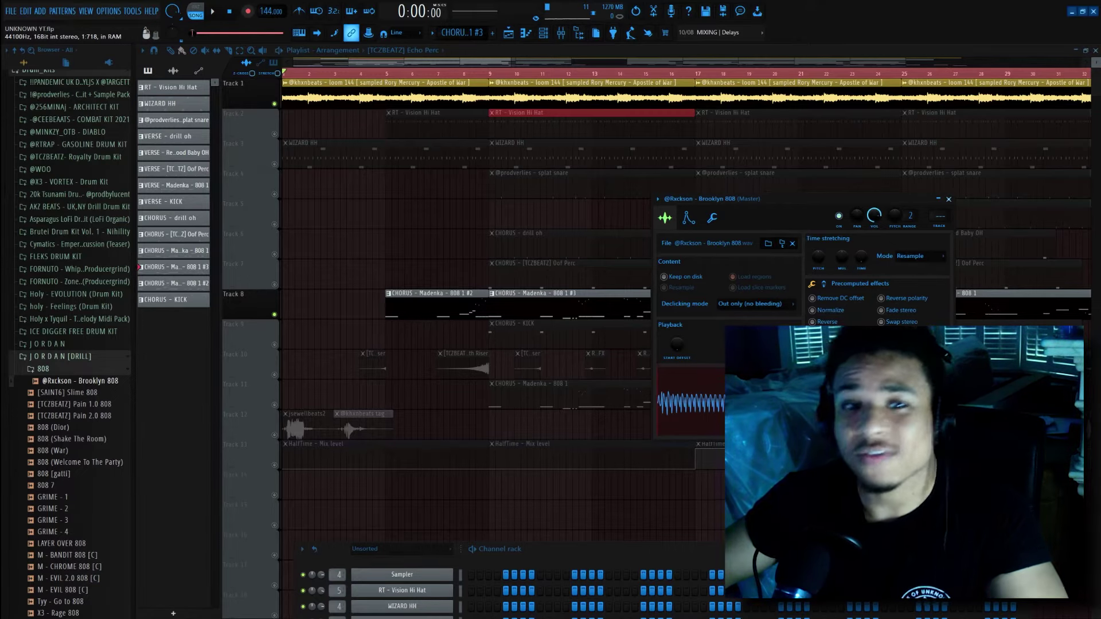
{"action": "right_click", "coordinate": [823, 390]}
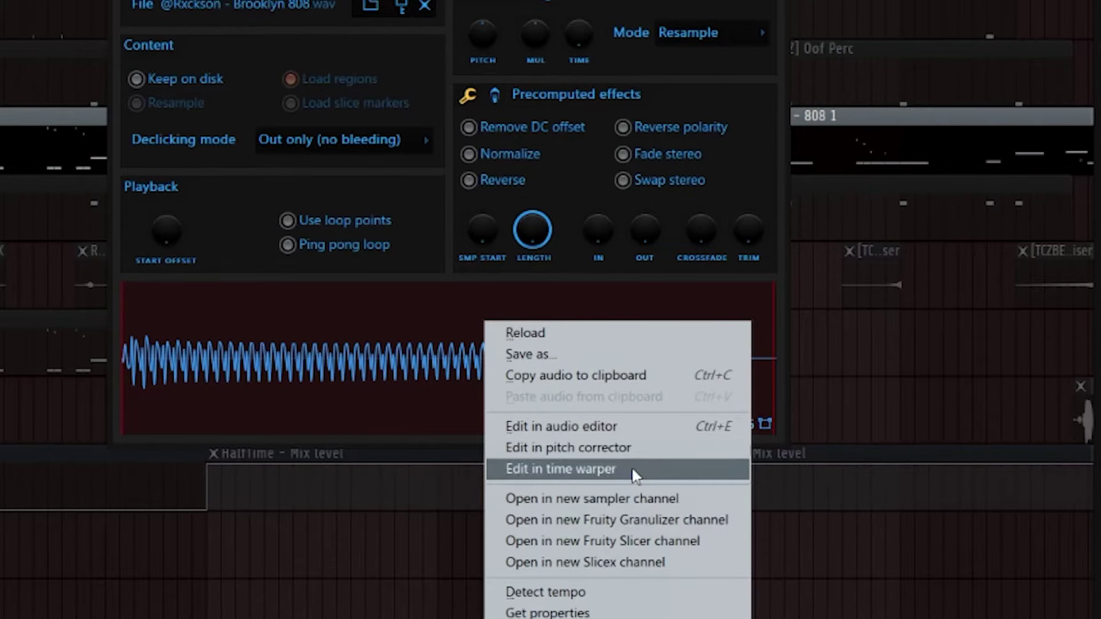
Step: Detect the Brooklyn 808's pitch regions in Edison and set its root note to D5
{"action": "left_click", "coordinate": [871, 425]}
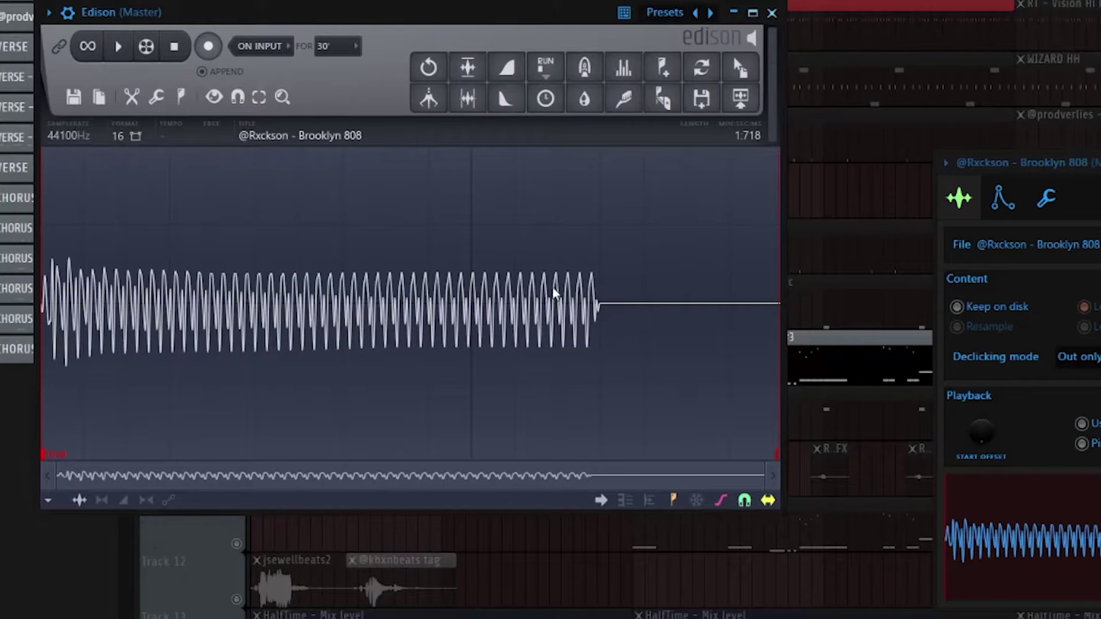
{"action": "right_click", "coordinate": [499, 269]}
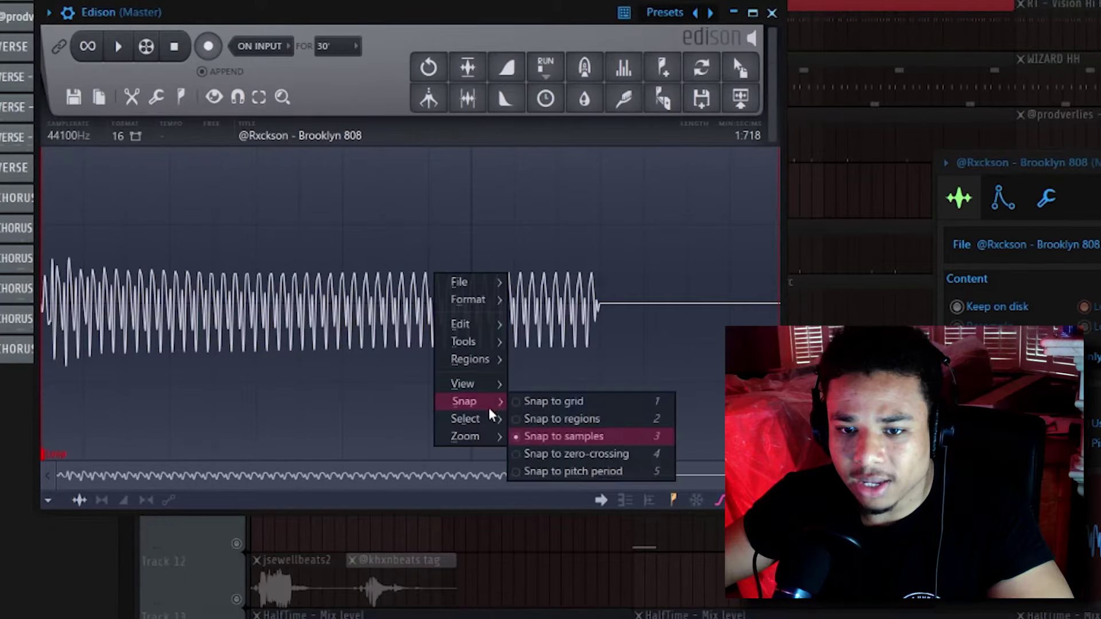
{"action": "mouse_move", "coordinate": [505, 359]}
{"action": "left_click", "coordinate": [609, 592]}
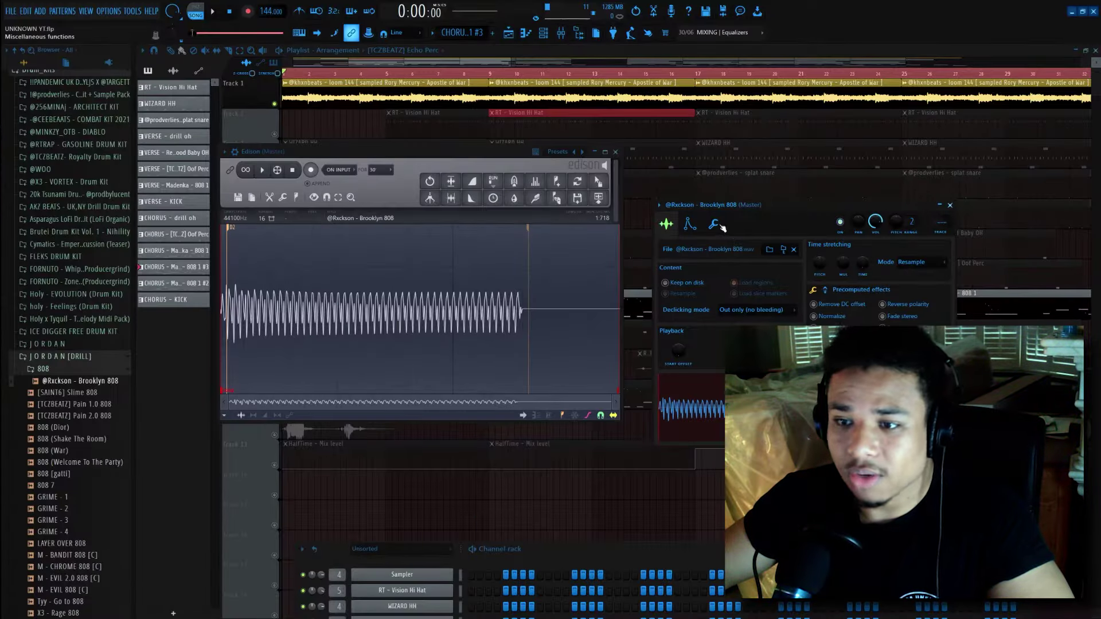
{"action": "left_click", "coordinate": [720, 226]}
{"action": "left_click", "coordinate": [813, 430]}
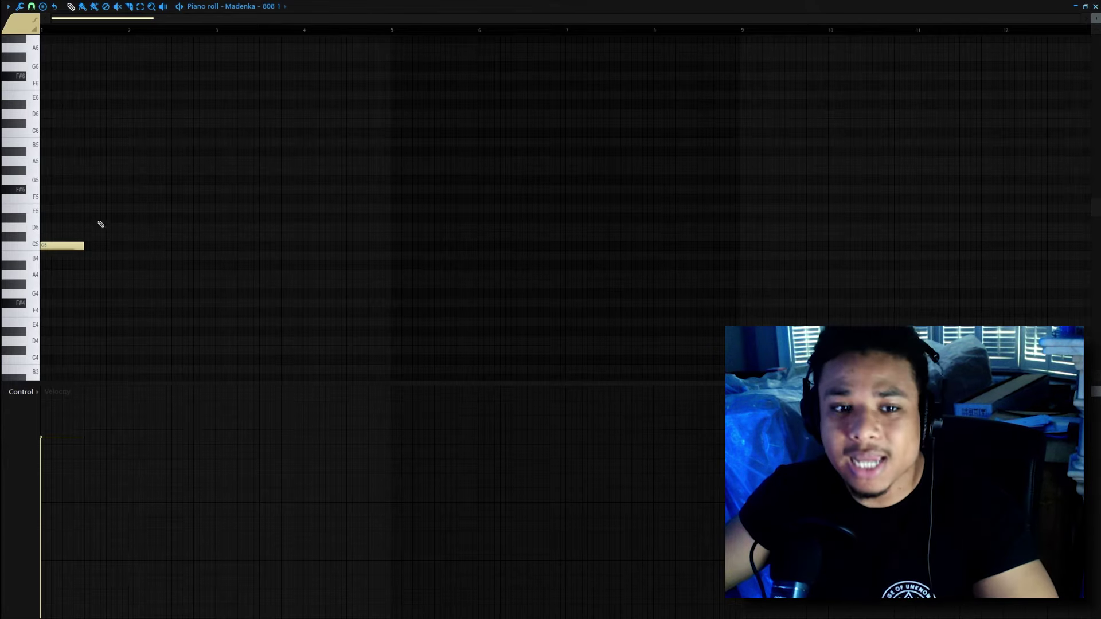
Step: Audition the 808 note an octave up, raise it to C7, then drop it an octave
{"action": "key", "text": "ctrl+a"}
{"action": "key", "text": "ctrl+Up"}
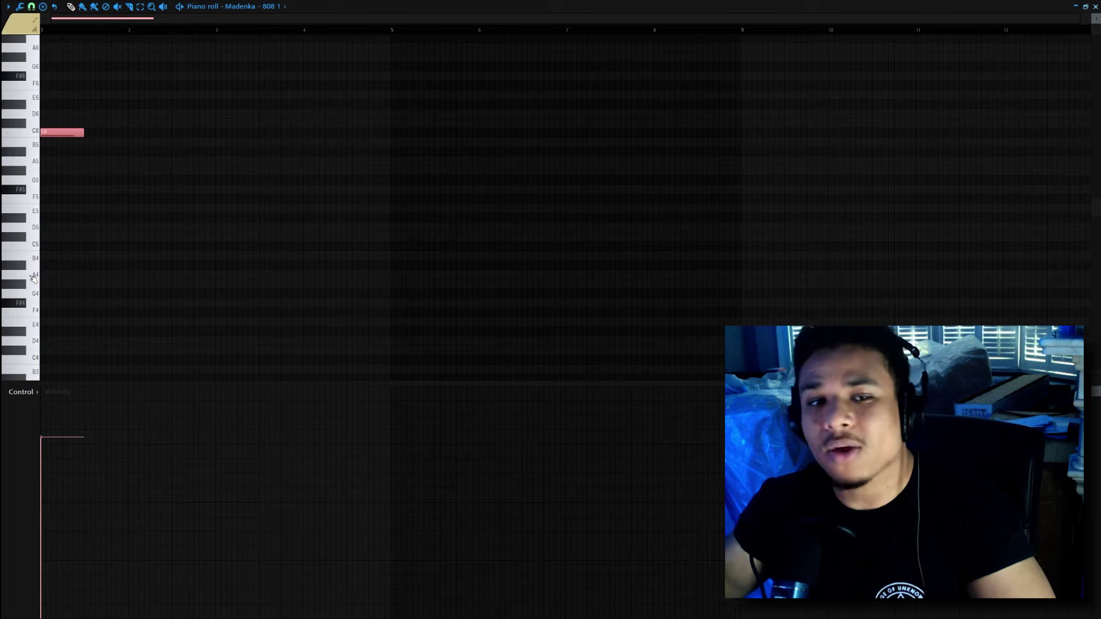
{"action": "key", "text": "space"}
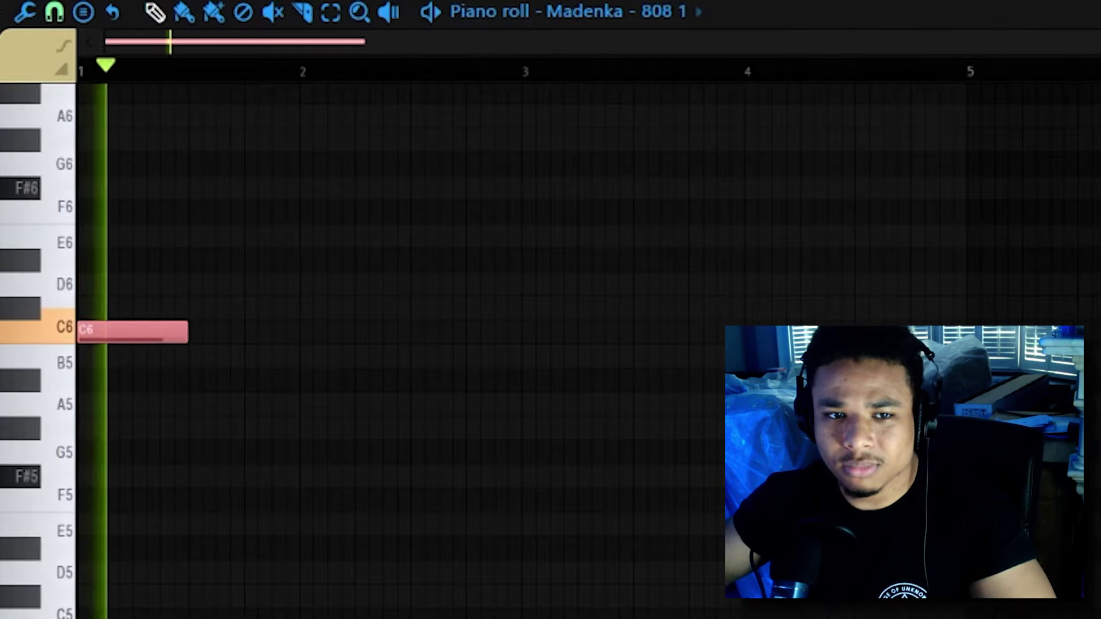
{"action": "key", "text": "space"}
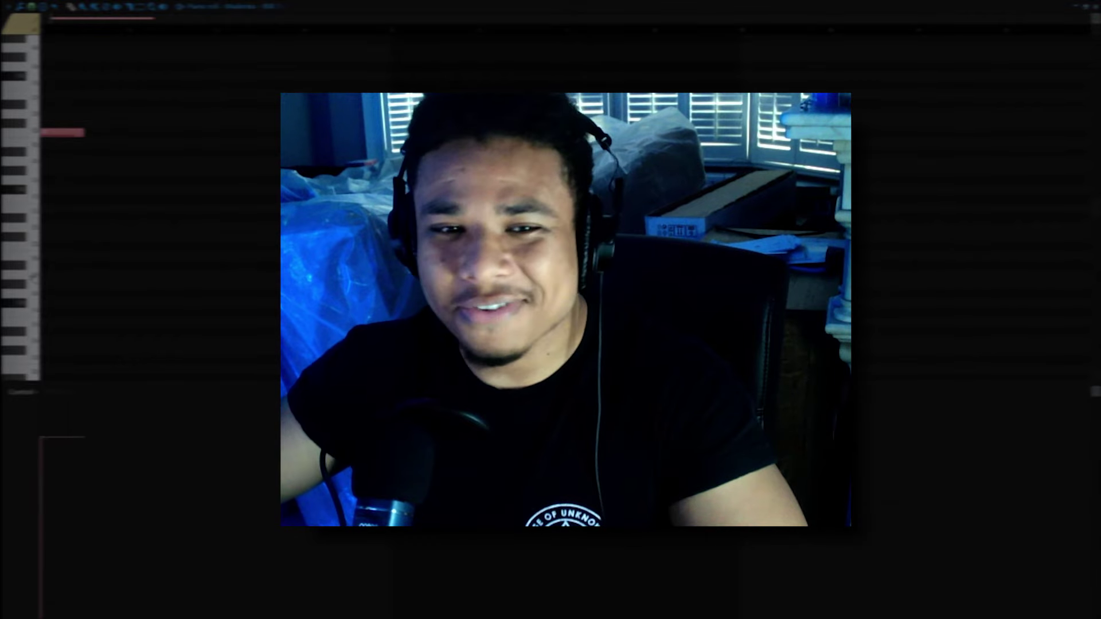
{"action": "scroll", "coordinate": [103, 166], "scroll_direction": "up", "scroll_amount": 3}
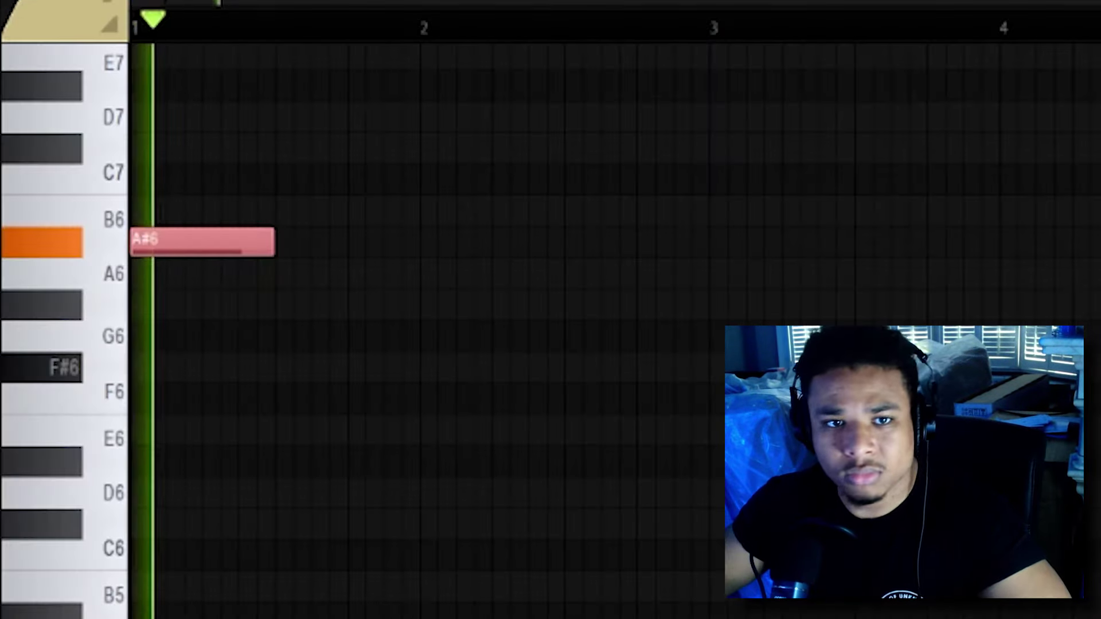
{"action": "key", "text": "shift+Up"}
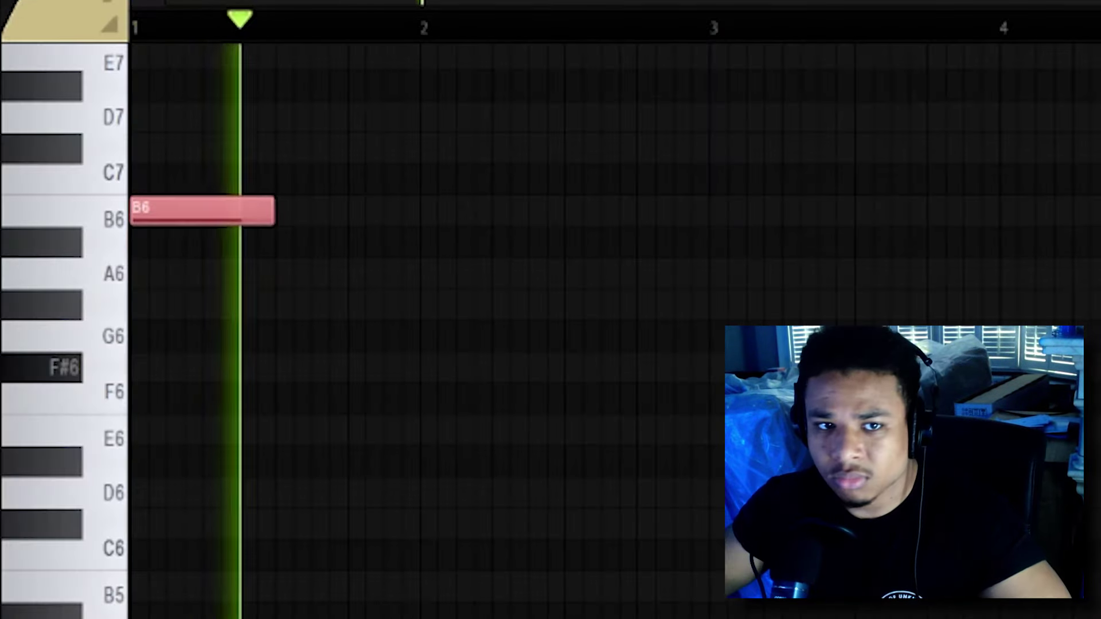
{"action": "key", "text": "shift+Up"}
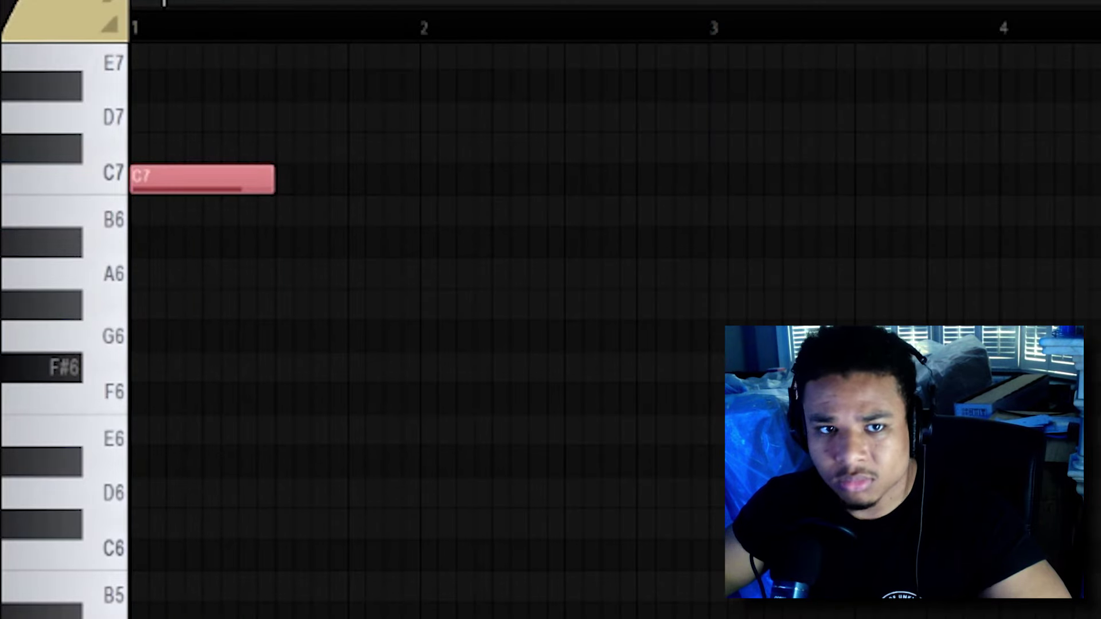
{"action": "key", "text": "ctrl+Down"}
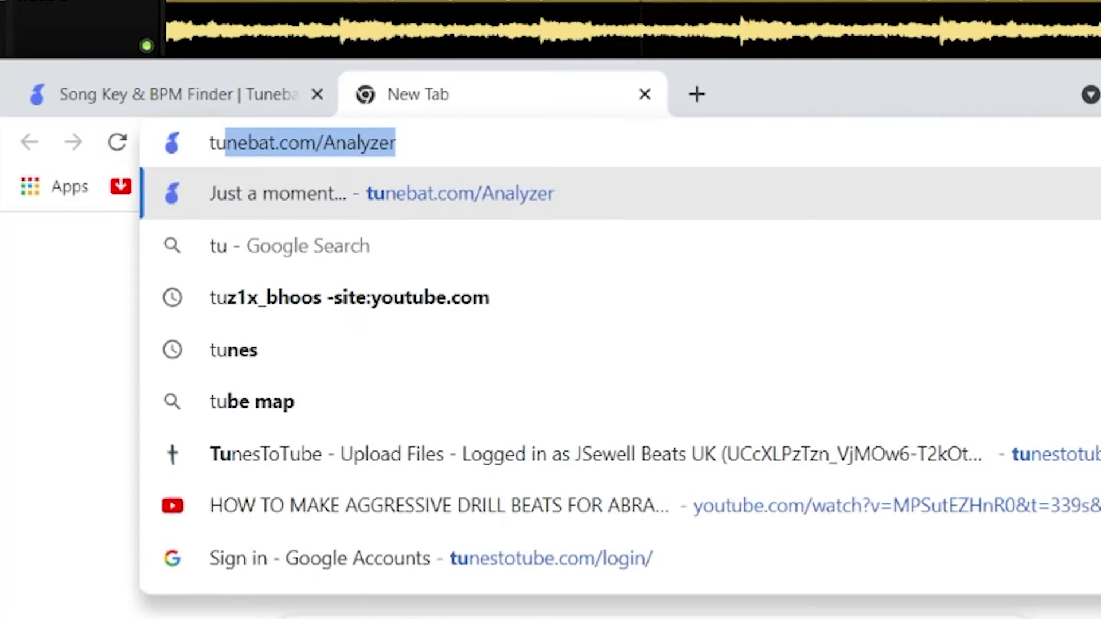
Step: Load tunebat.com/Analyzer to find the sample loop's key, C# minor at 72 BPM
{"action": "key", "text": "Return"}
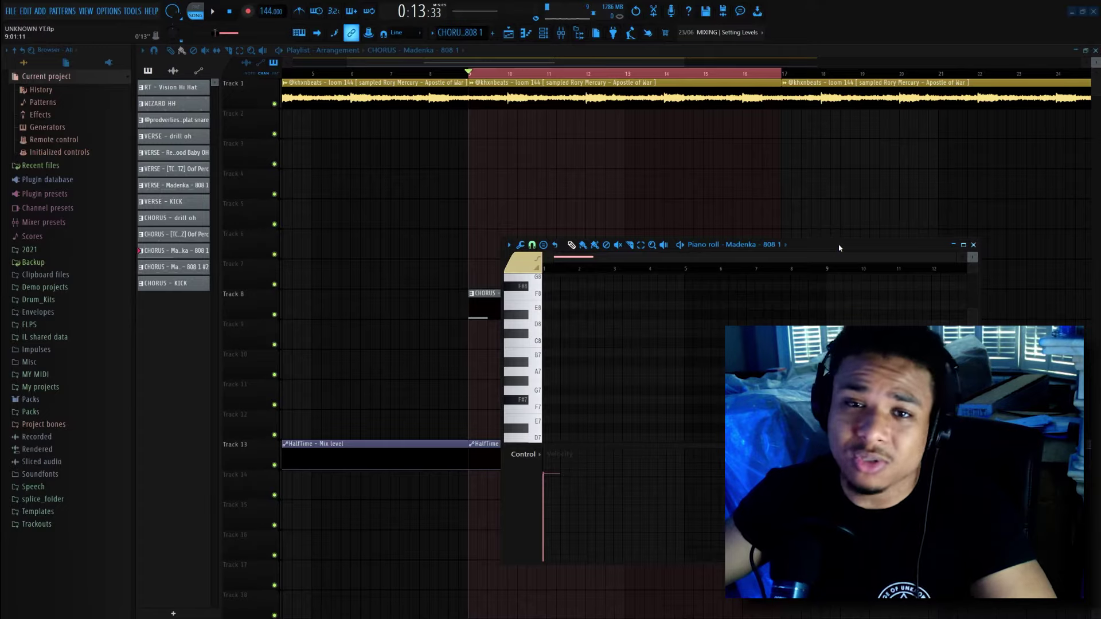
Step: Maximize the piano roll and turn on scale highlighting with root note C
{"action": "double_click", "coordinate": [839, 248]}
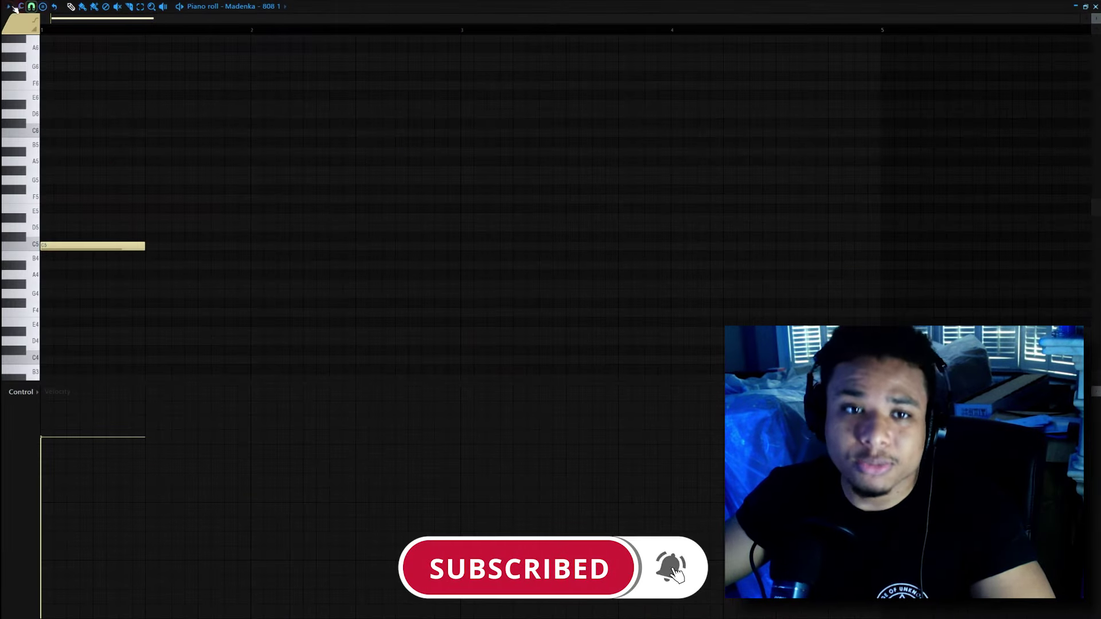
{"action": "left_click", "coordinate": [9, 7]}
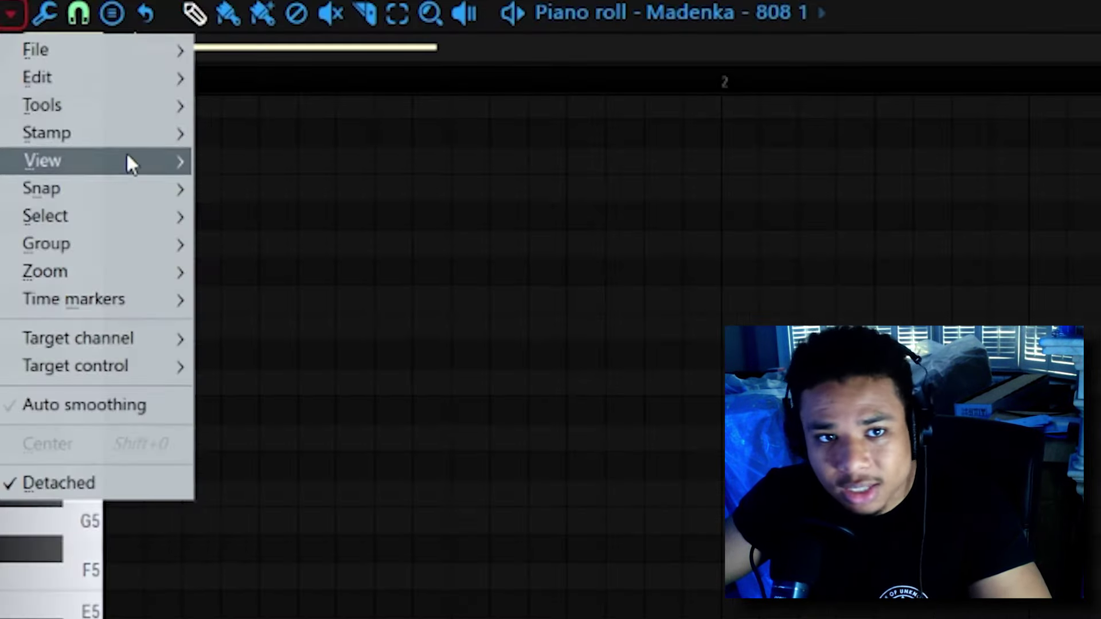
{"action": "mouse_move", "coordinate": [53, 56]}
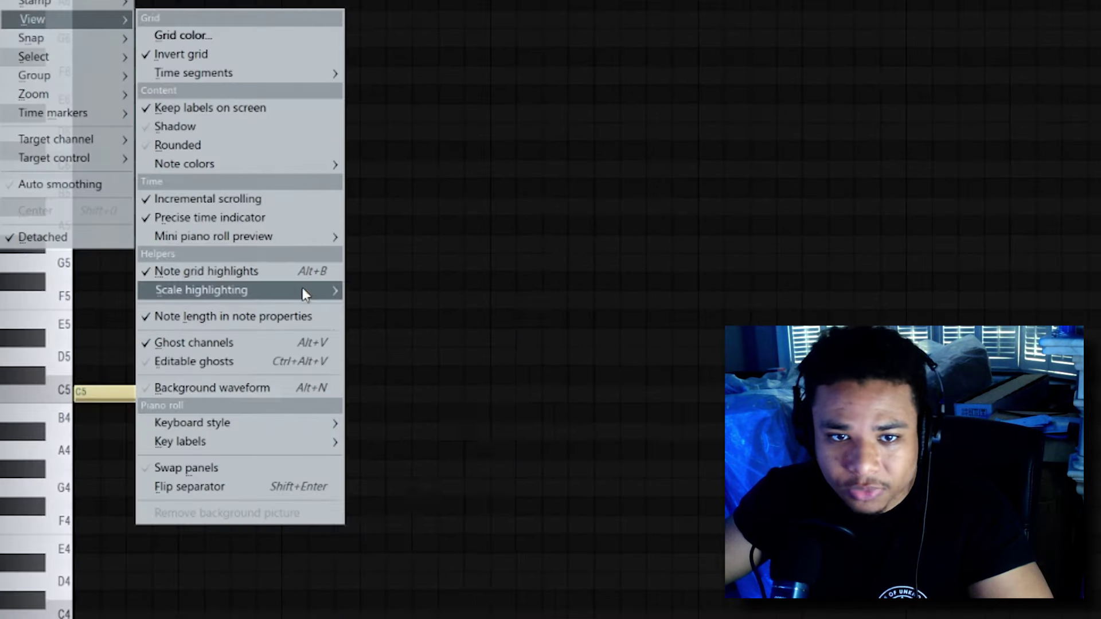
{"action": "mouse_move", "coordinate": [435, 556]}
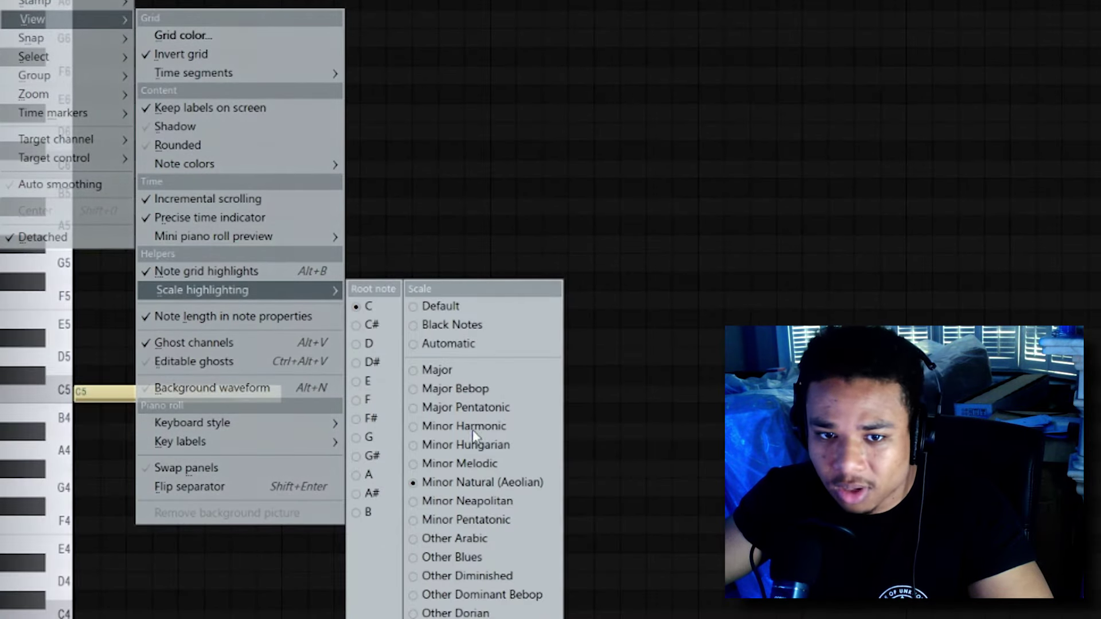
{"action": "left_click", "coordinate": [369, 307]}
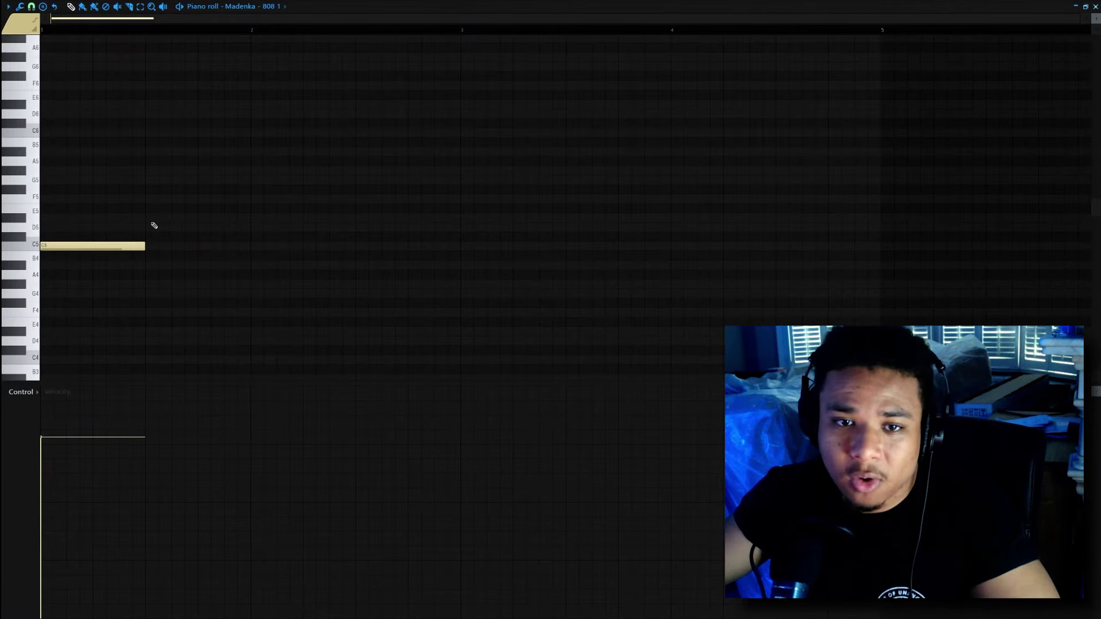
Step: Sketch D#5, G#5 and F5 808 notes across bars 1 and 2
{"action": "left_click", "coordinate": [152, 218]}
{"action": "left_click", "coordinate": [256, 171]}
{"action": "left_click", "coordinate": [358, 200]}
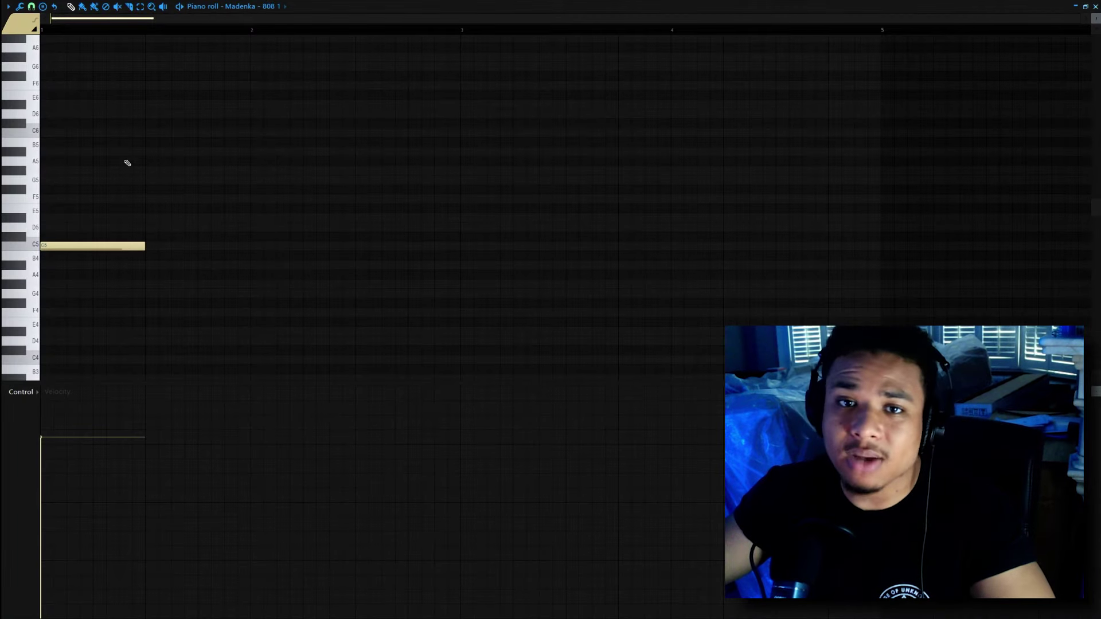
Step: Place a G#5 note at bar 1, make it a slide note, and shorten it
{"action": "left_click", "coordinate": [45, 170]}
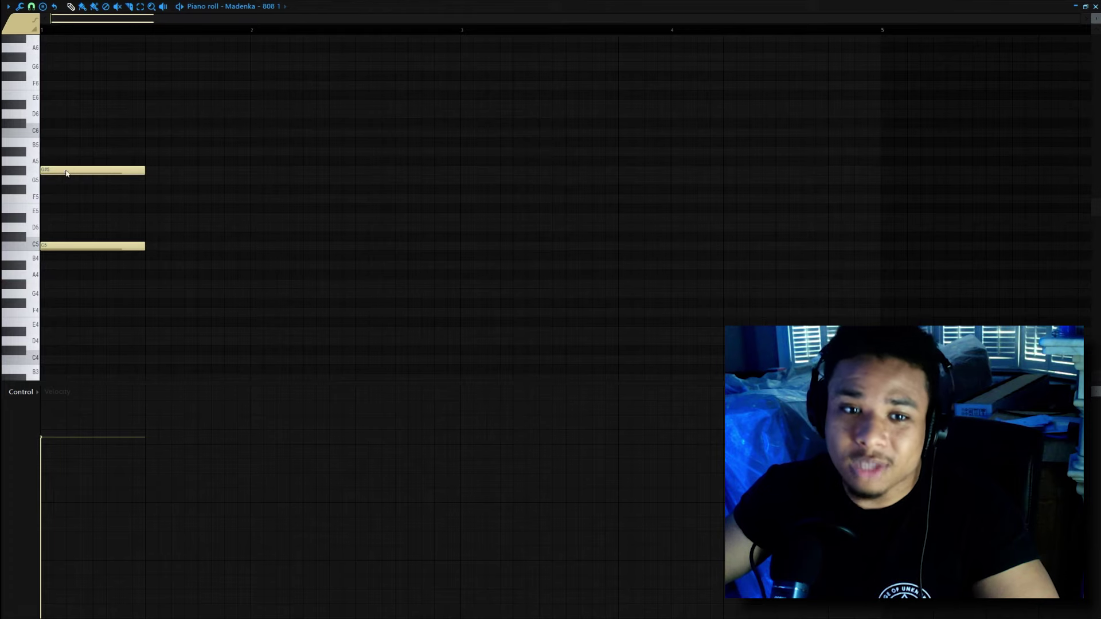
{"action": "double_click", "coordinate": [66, 173]}
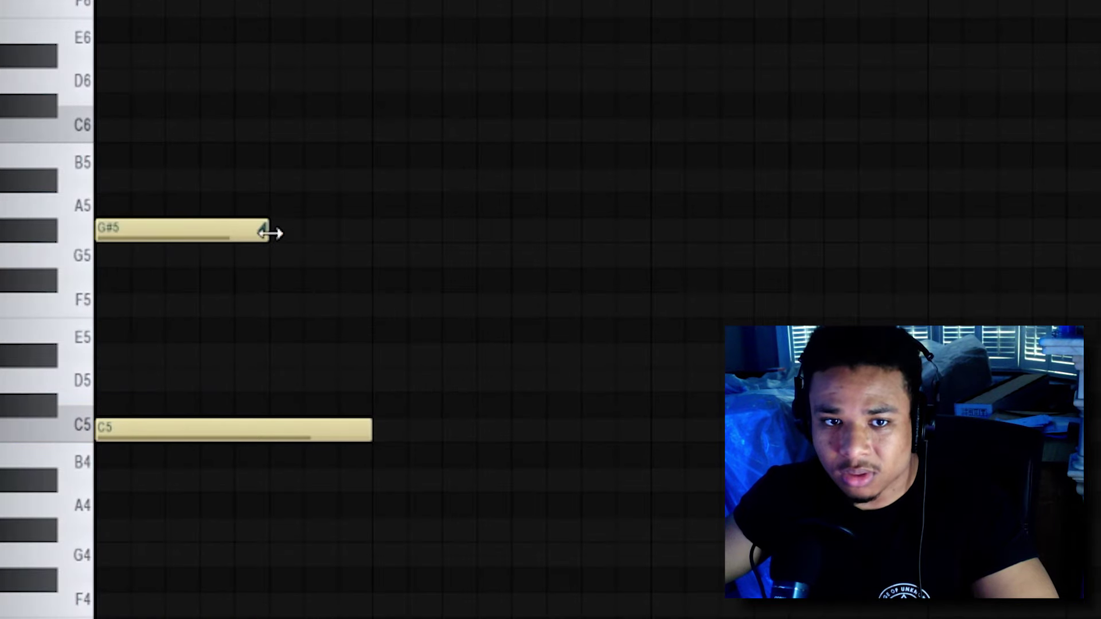
{"action": "left_click_drag", "start_coordinate": [264, 232], "coordinate": [191, 239]}
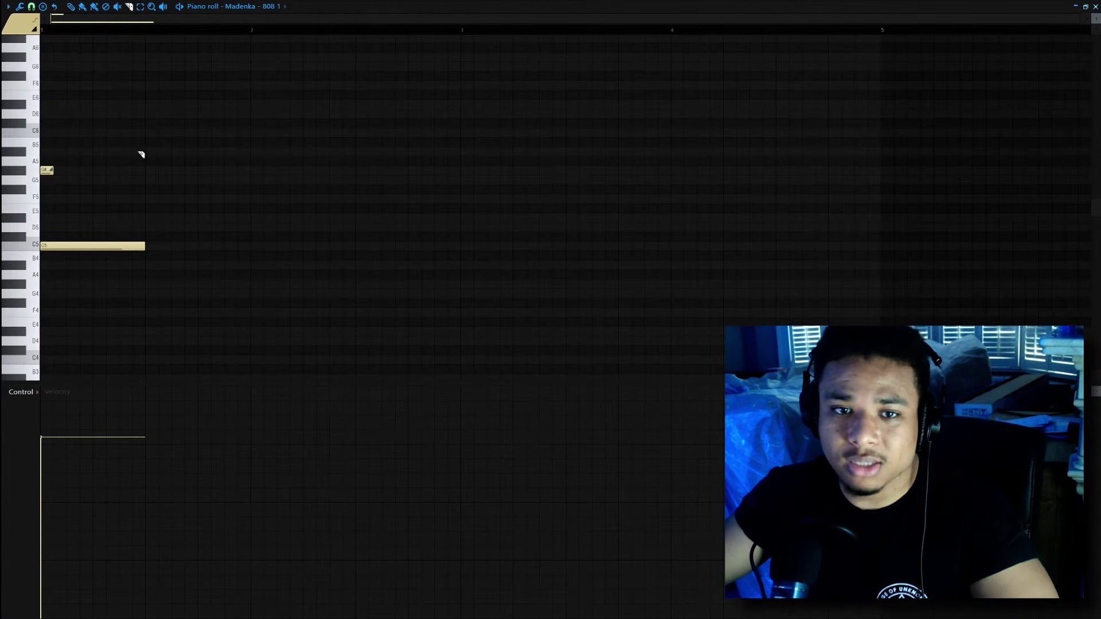
Step: Slice the C5 808 note and add a G#5 slide after the split
{"action": "left_click_drag", "start_coordinate": [96, 243], "coordinate": [186, 342]}
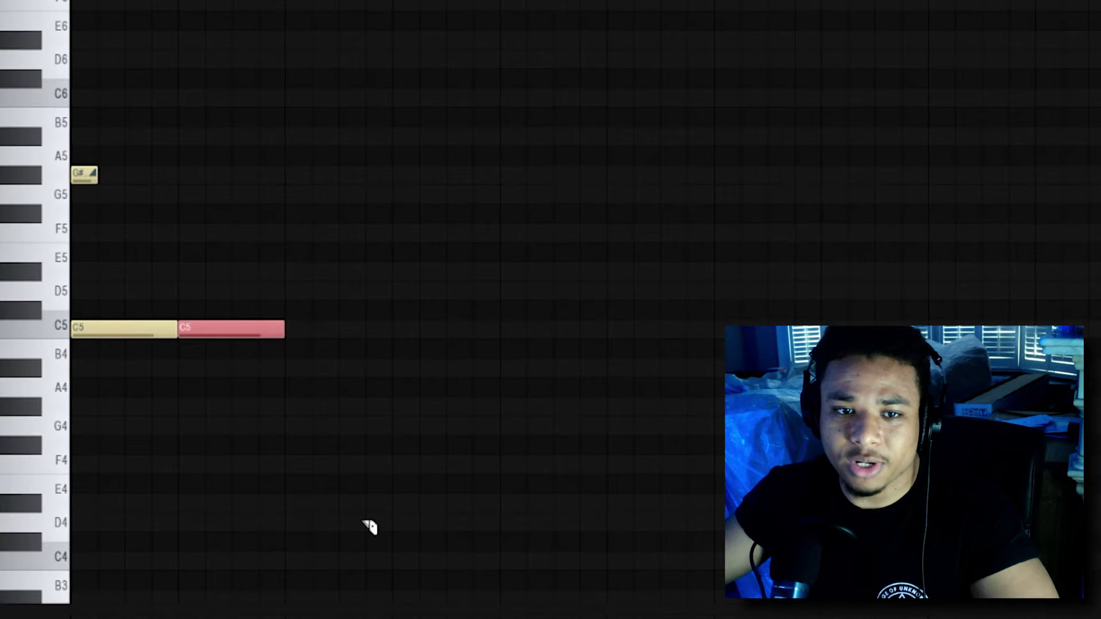
{"action": "key", "text": "space"}
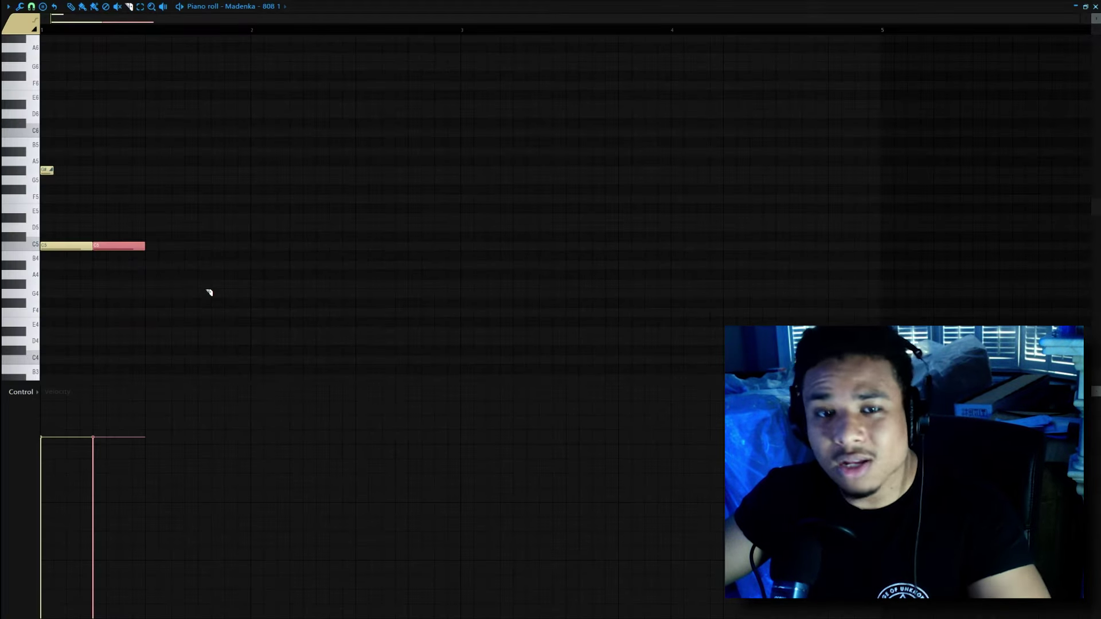
{"action": "key", "text": "b"}
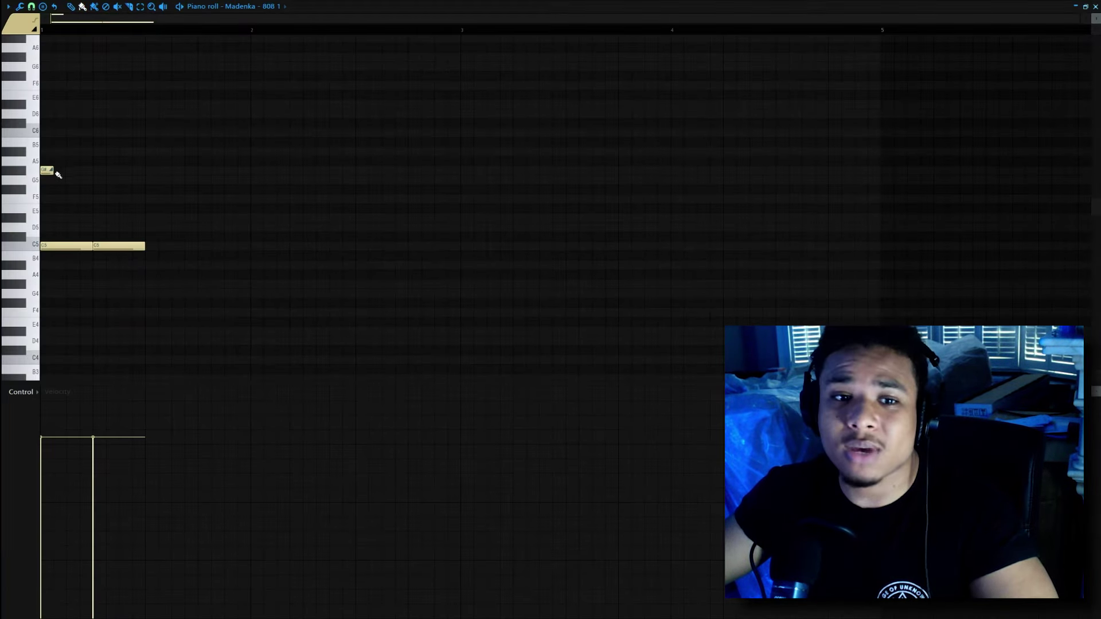
{"action": "left_click", "coordinate": [100, 170]}
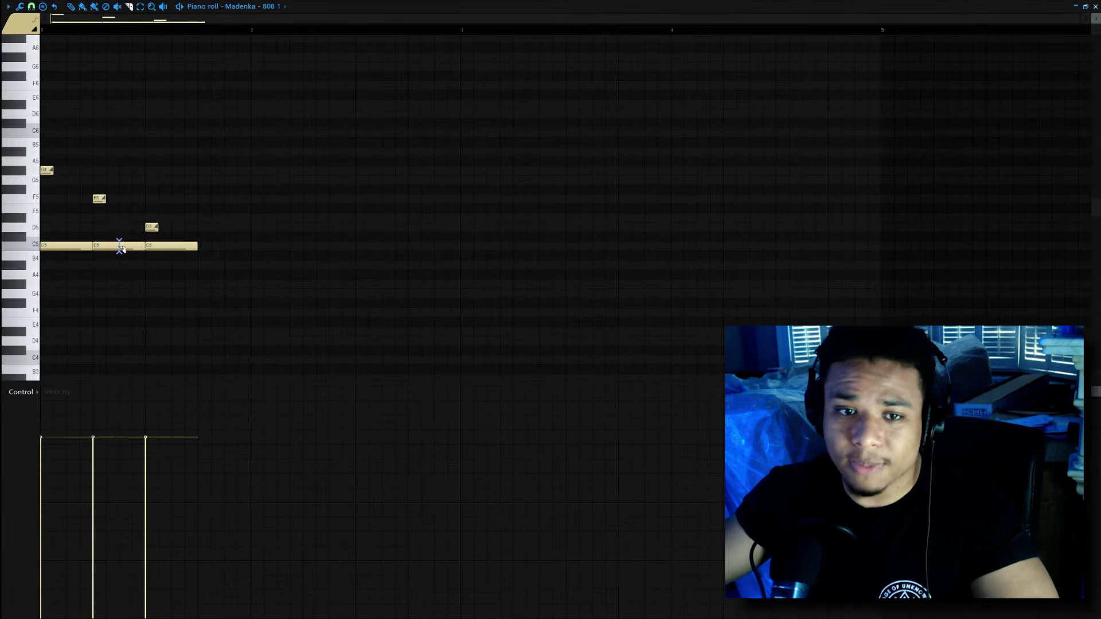
Step: Chop C5 again with another G#5 slide, audition it, then delete every note
{"action": "left_click", "coordinate": [119, 246]}
{"action": "left_click", "coordinate": [125, 169]}
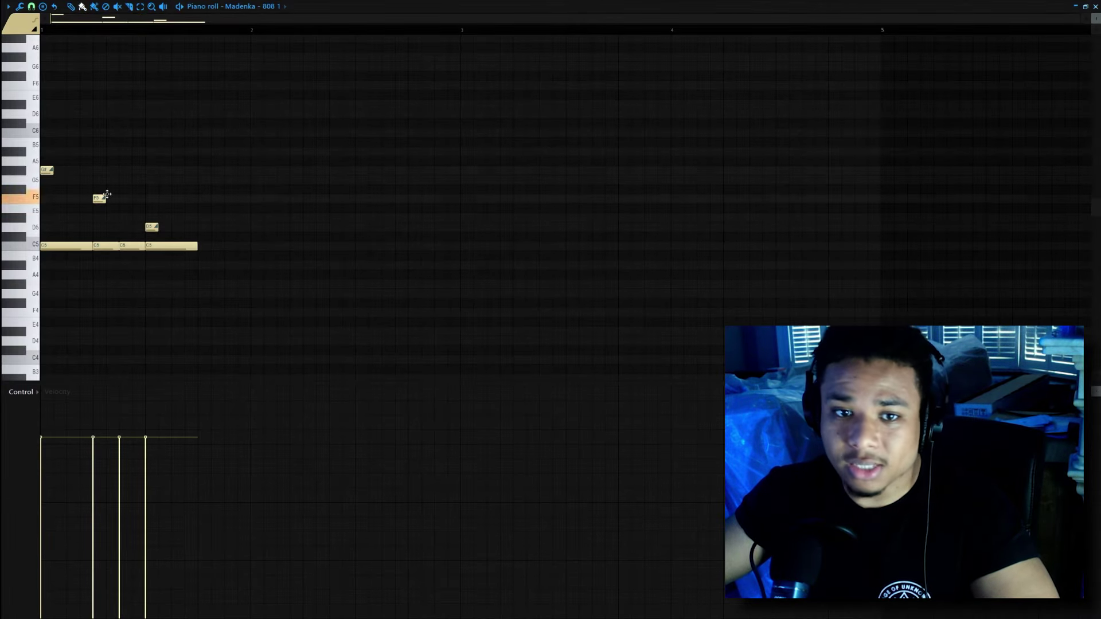
{"action": "key", "text": "space"}
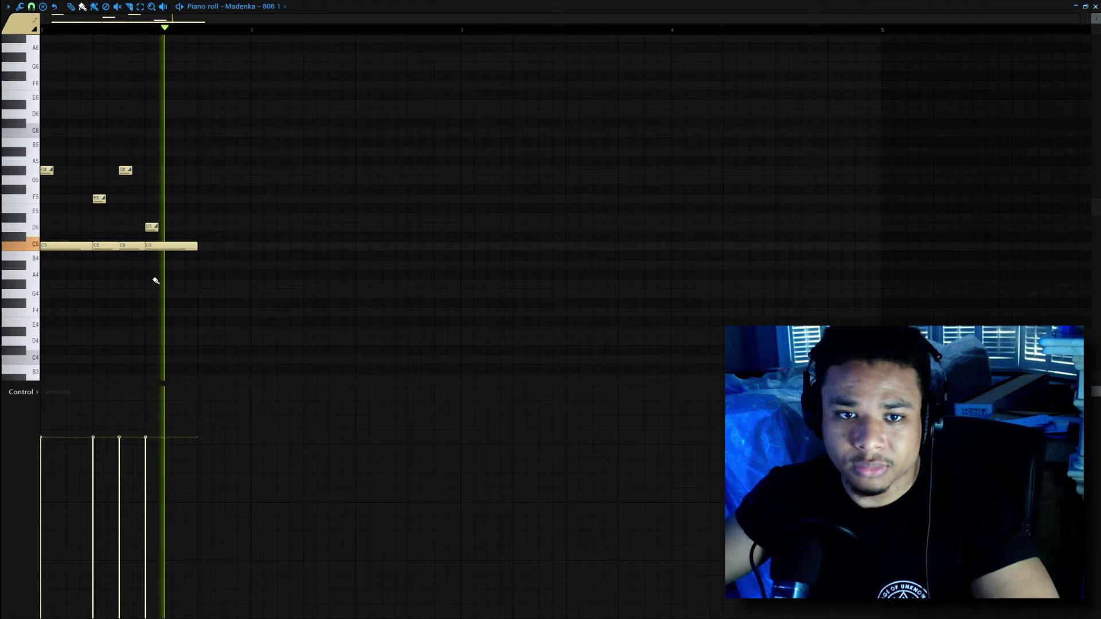
{"action": "key", "text": "space"}
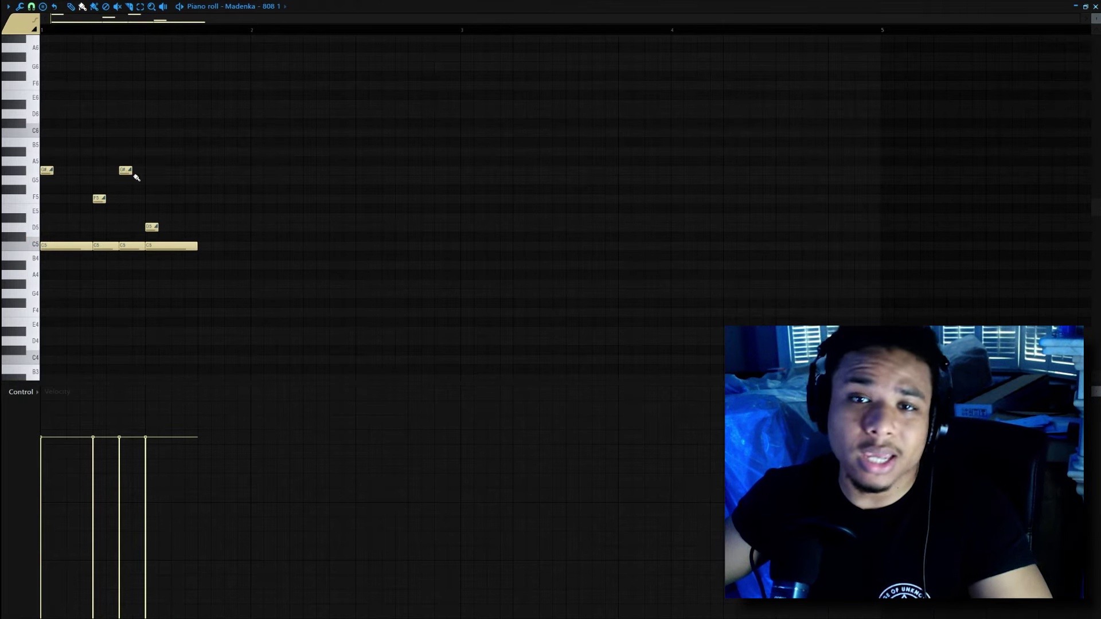
{"action": "key", "text": "ctrl+a"}
{"action": "key", "text": "Delete"}
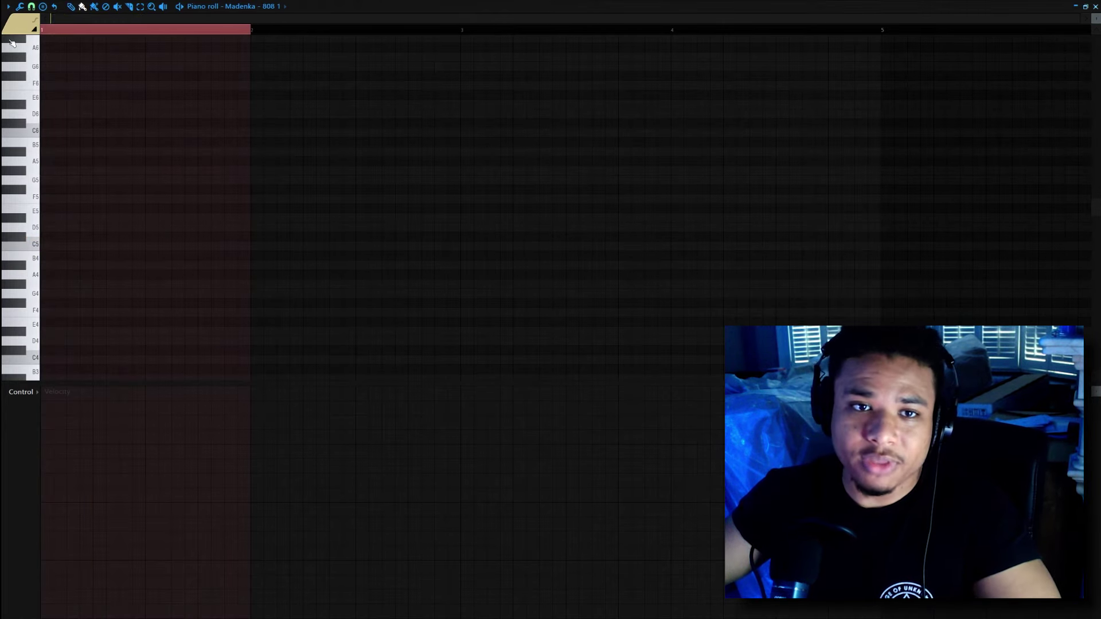
Step: Draw a long C5 note at bar 1, play it, and keep 1/4-beat snap
{"action": "left_click", "coordinate": [44, 245]}
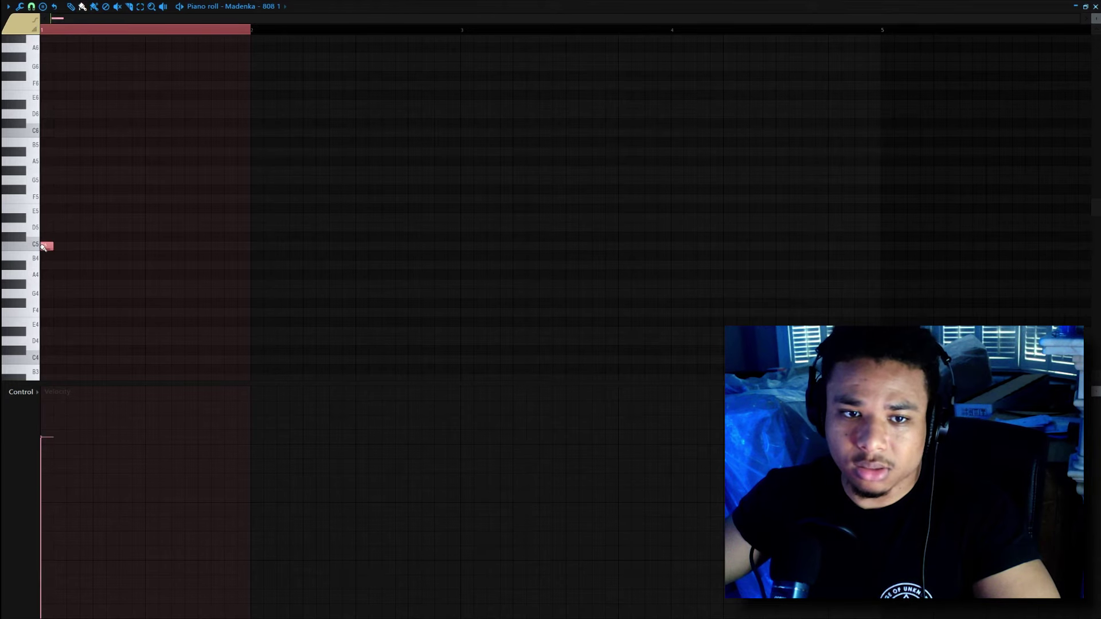
{"action": "left_click_drag", "start_coordinate": [51, 246], "coordinate": [146, 250]}
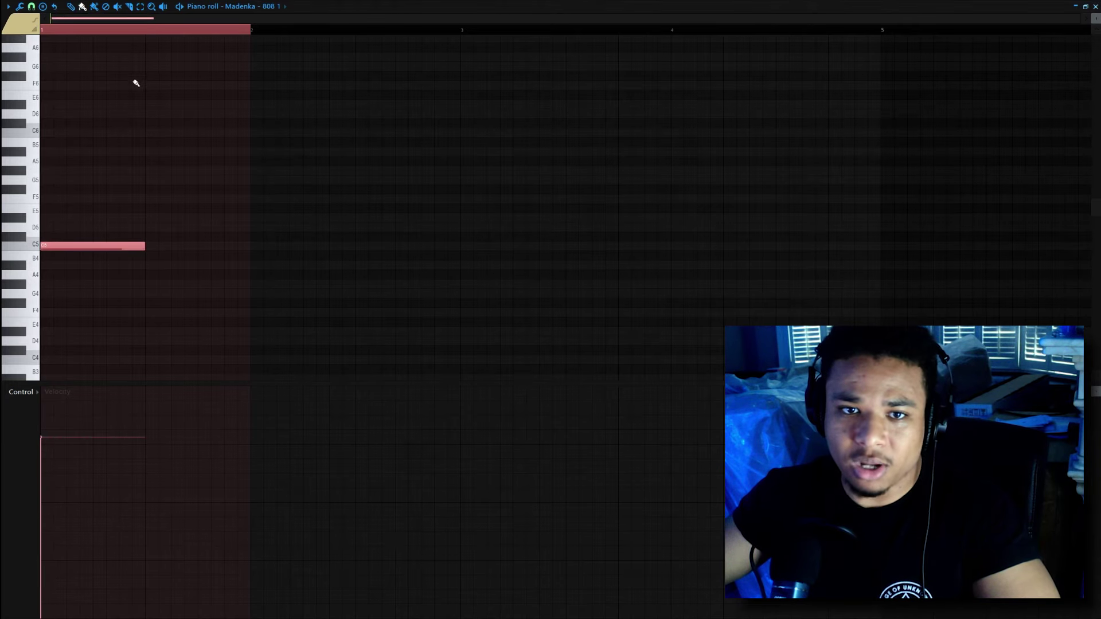
{"action": "key", "text": "space"}
{"action": "left_click", "coordinate": [31, 6]}
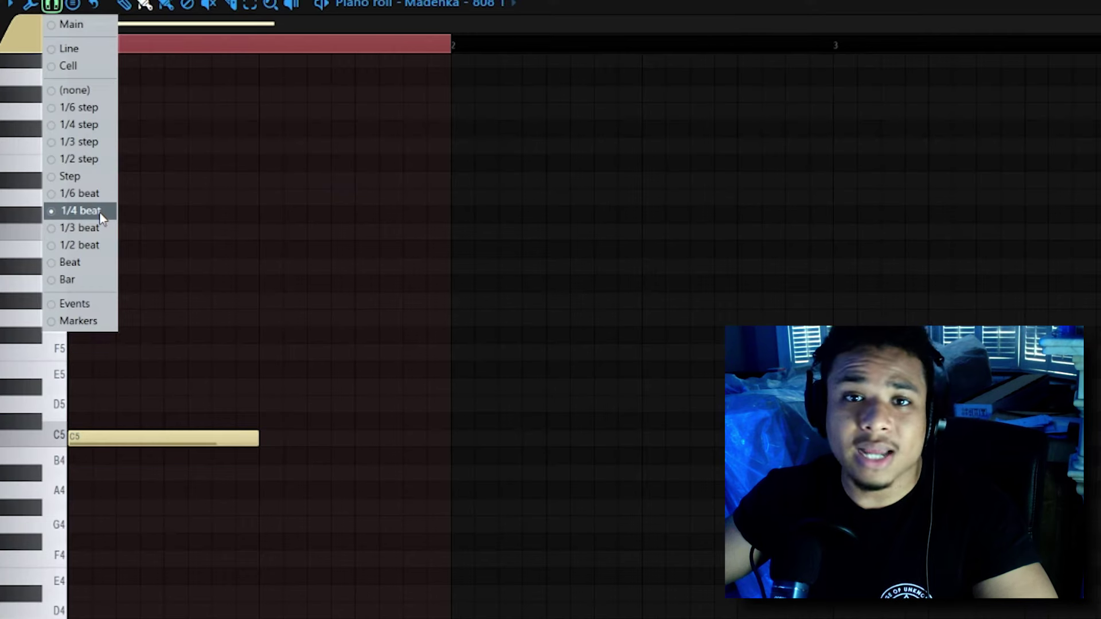
{"action": "left_click", "coordinate": [100, 217]}
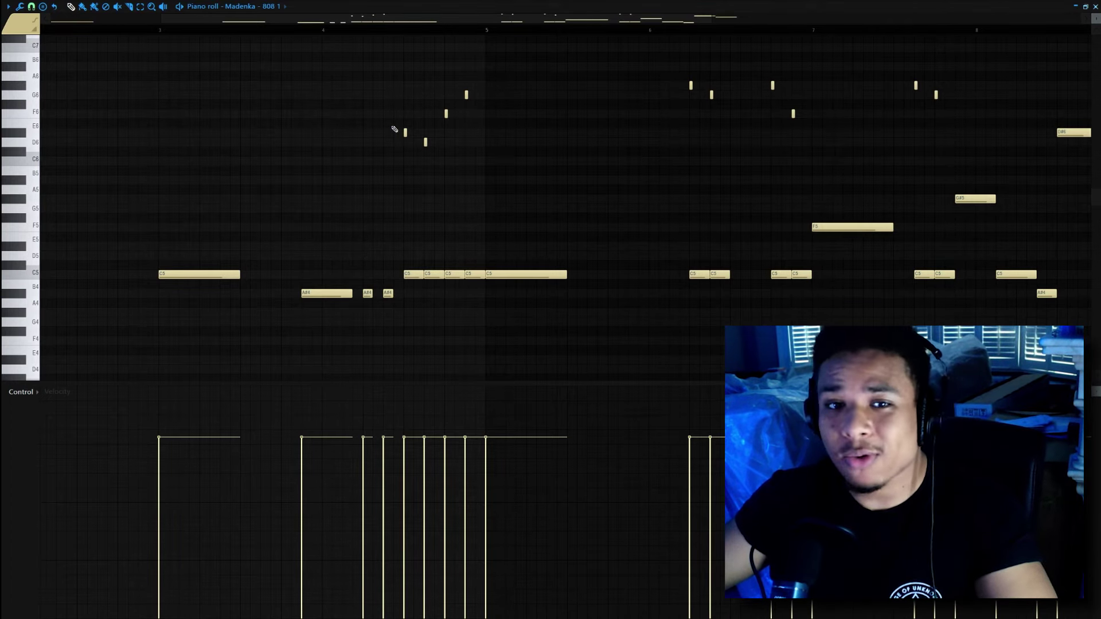
Step: Keep the grid snap at 1/4 beat and play the chopped 808 pattern
{"action": "scroll", "coordinate": [401, 138], "scroll_direction": "up", "scroll_amount": 1}
{"action": "scroll", "coordinate": [430, 167], "scroll_direction": "up", "scroll_amount": 5}
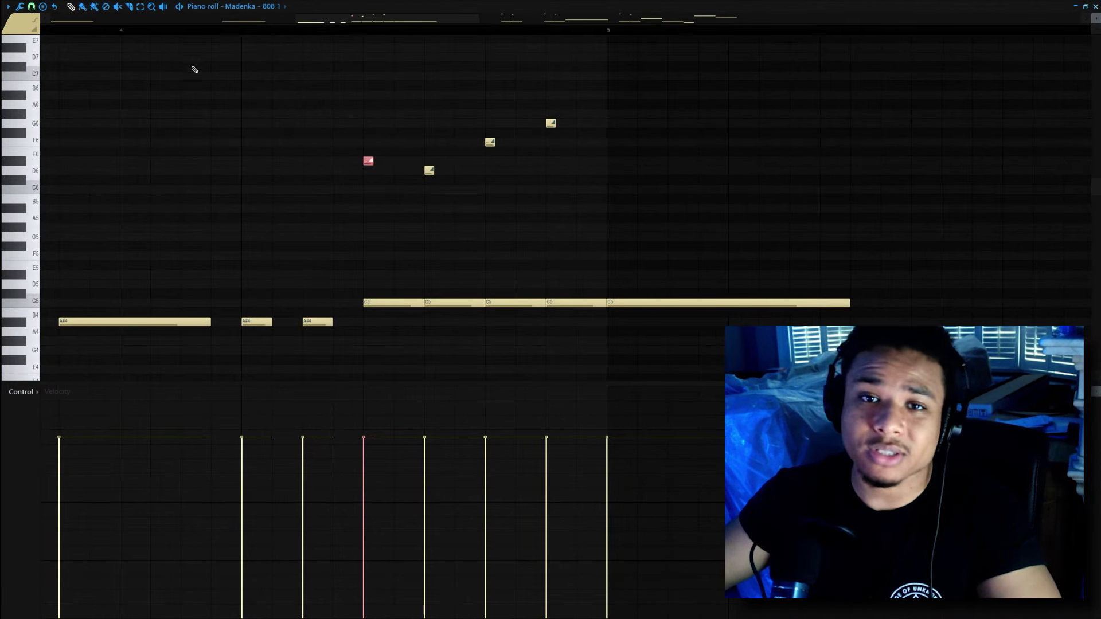
{"action": "left_click", "coordinate": [34, 7]}
{"action": "left_click", "coordinate": [46, 122]}
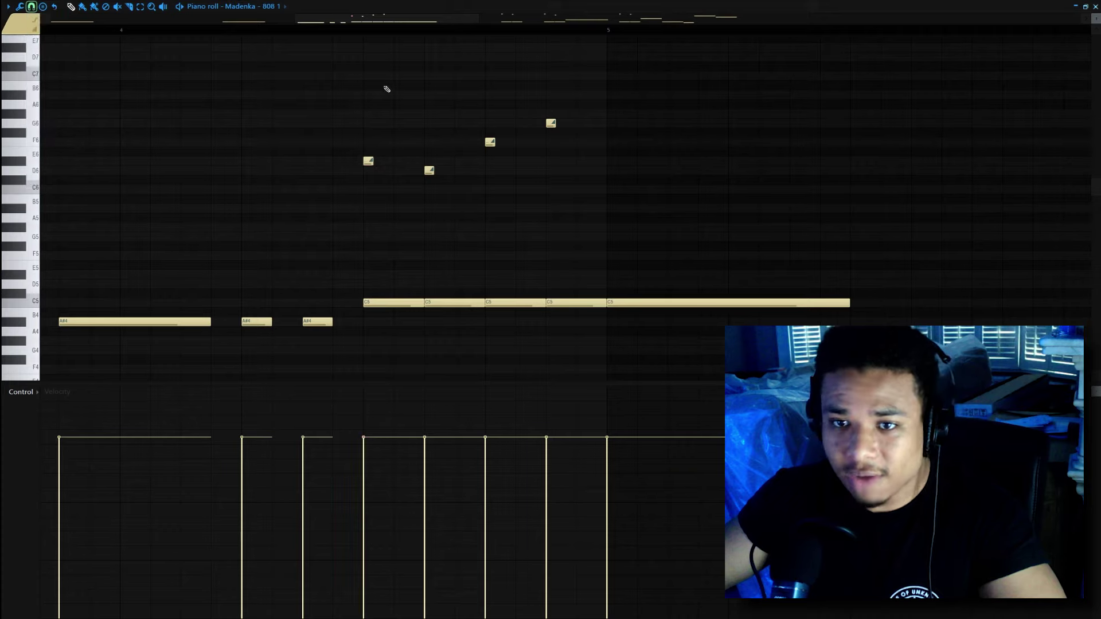
{"action": "scroll", "coordinate": [401, 80], "scroll_direction": "down", "scroll_amount": 3}
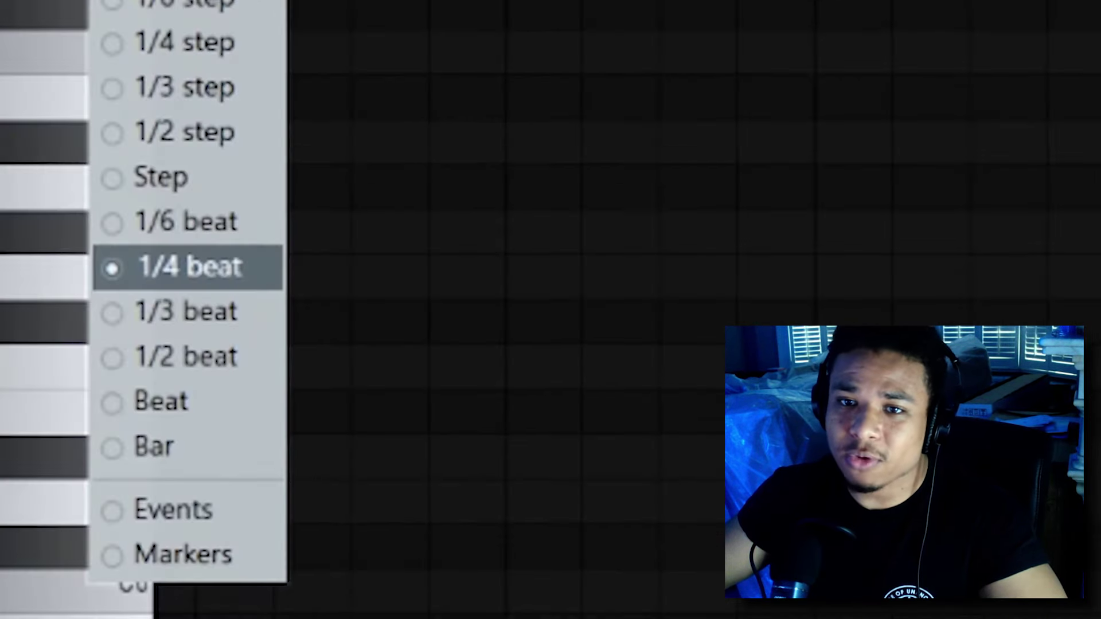
{"action": "left_click", "coordinate": [189, 267]}
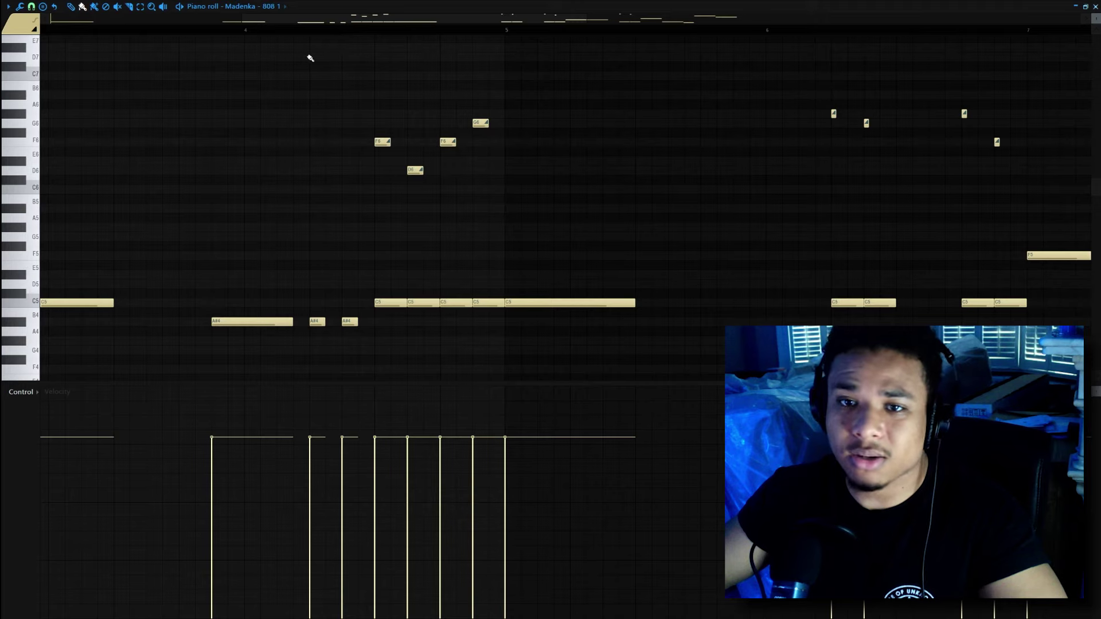
{"action": "key", "text": "space"}
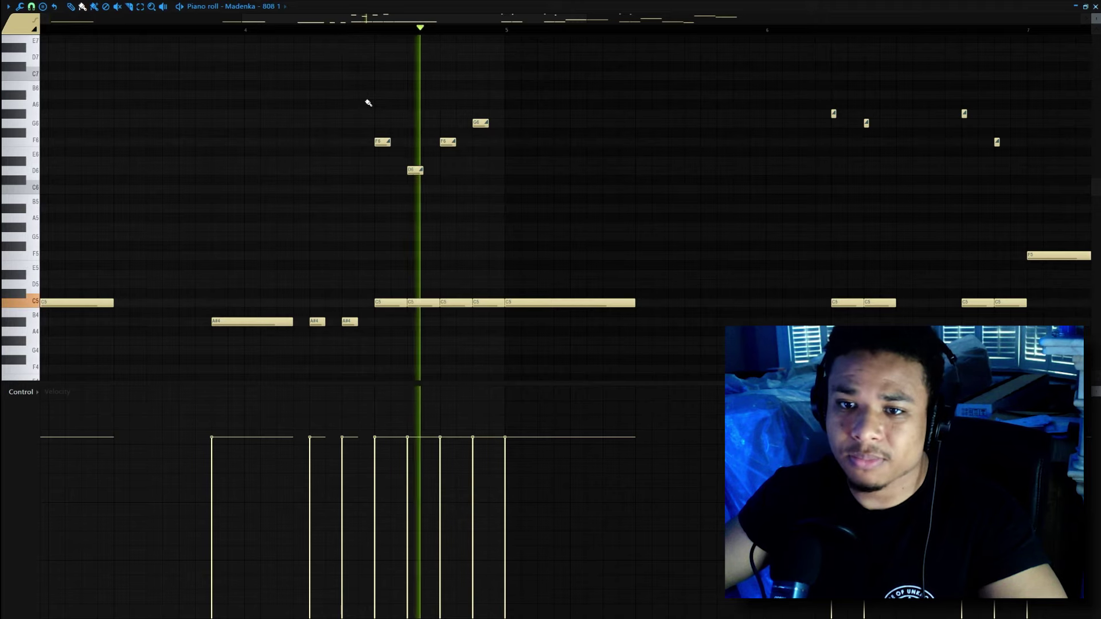
{"action": "key", "text": "space"}
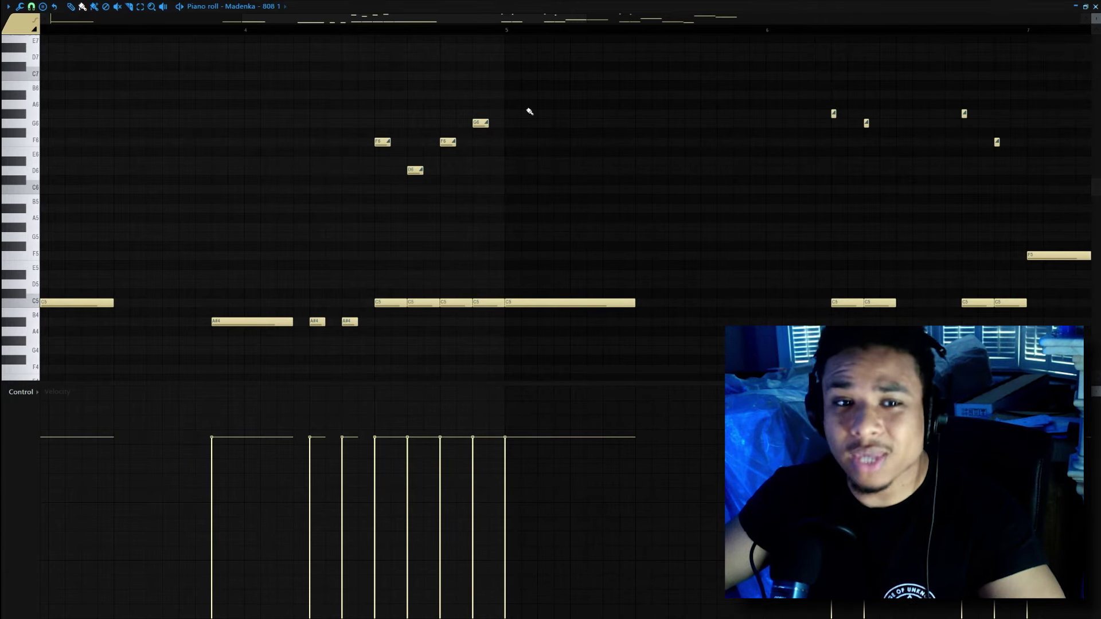
Step: Switch the snap to 1/6 beat and play the pattern with shortened slides
{"action": "left_click", "coordinate": [31, 6]}
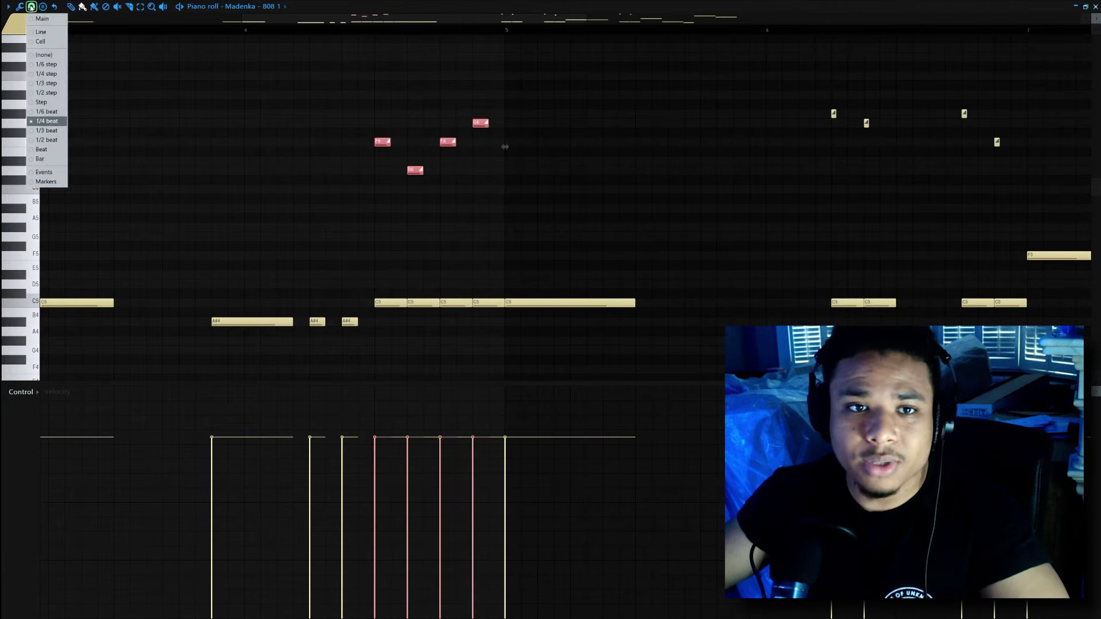
{"action": "left_click", "coordinate": [148, 324]}
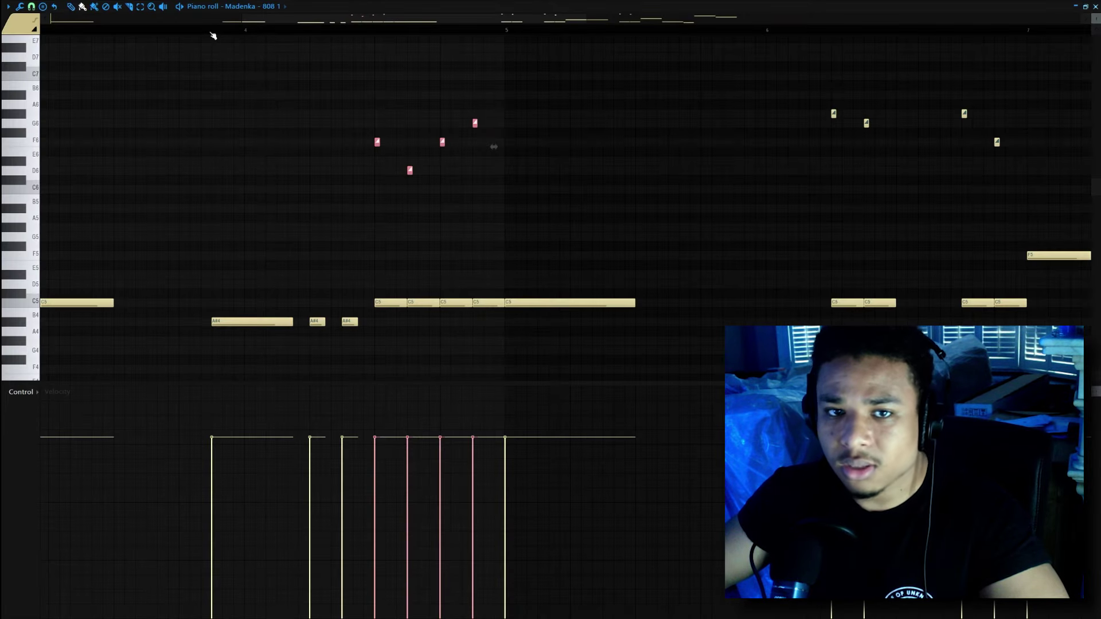
{"action": "key", "text": "space"}
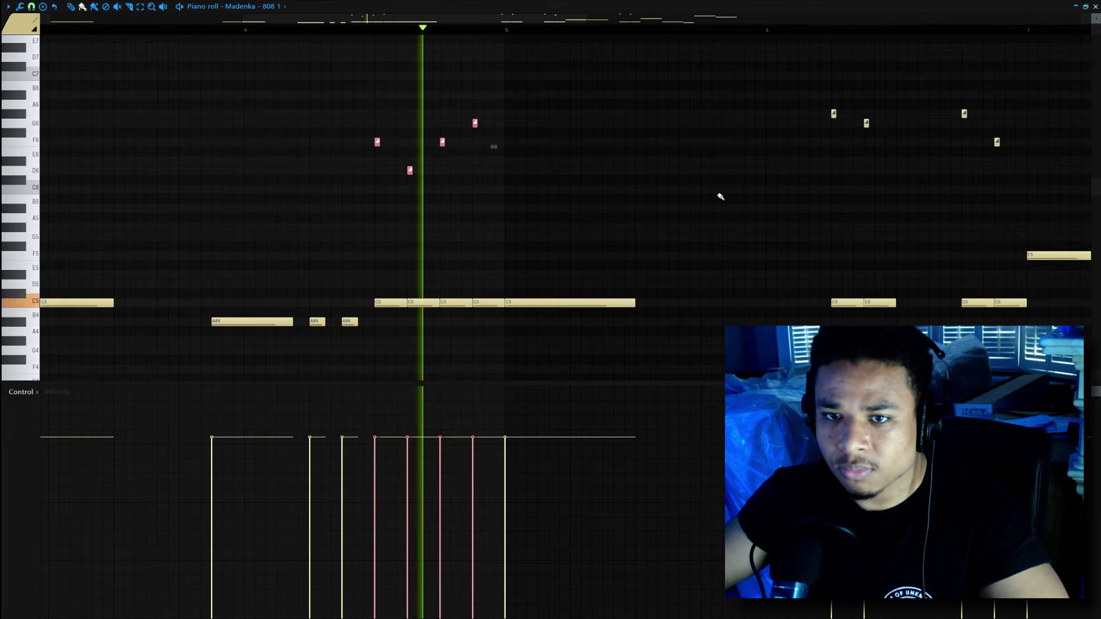
{"action": "key", "text": "space"}
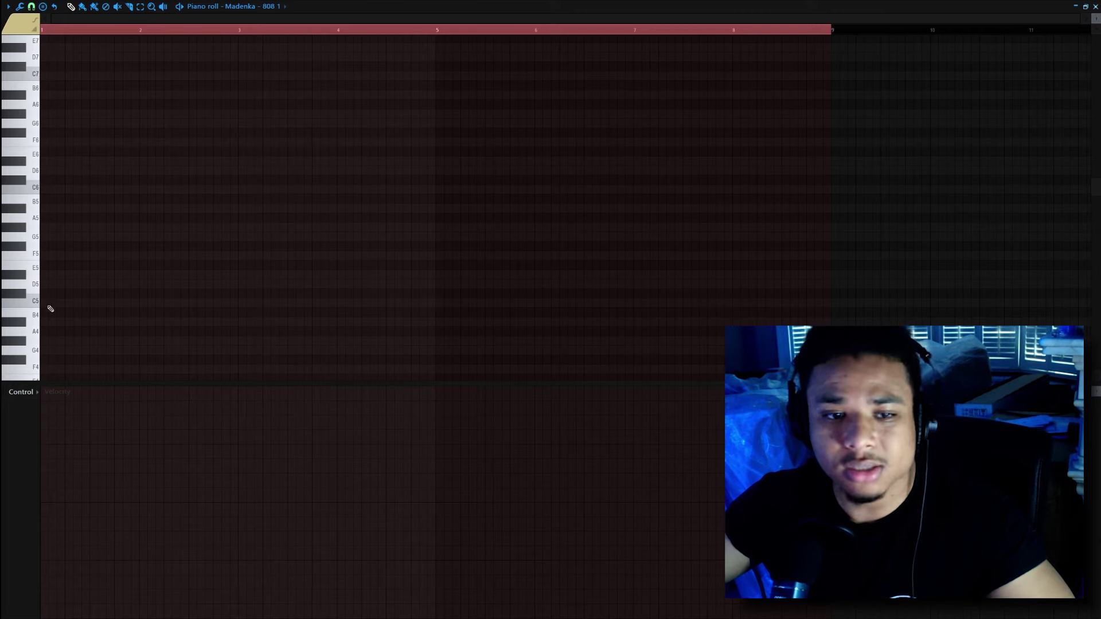
Step: Draw a long C5 at bar 3 with short chopped C5 hits before it
{"action": "scroll", "coordinate": [76, 302], "scroll_direction": "up", "scroll_amount": 2}
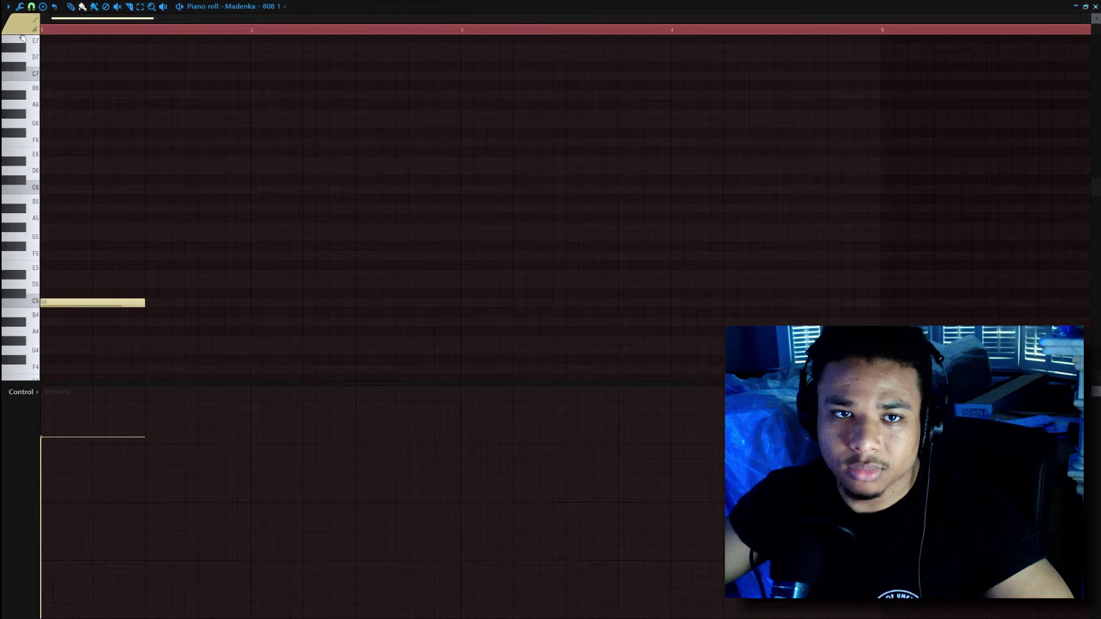
{"action": "key", "text": "space"}
{"action": "scroll", "coordinate": [379, 306], "scroll_direction": "up", "scroll_amount": 1}
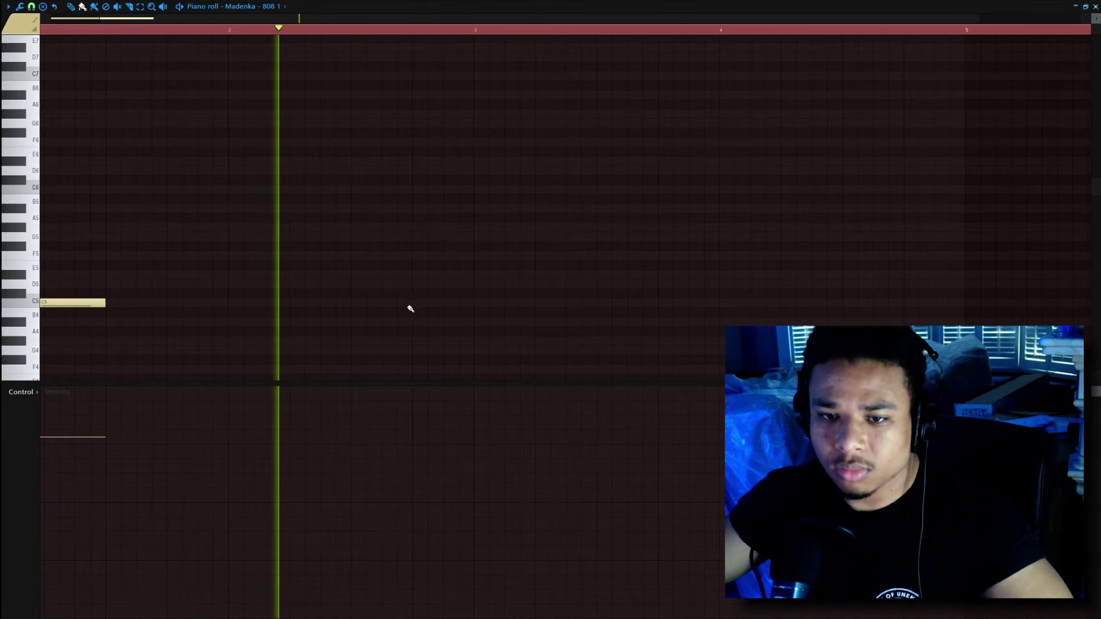
{"action": "left_click_drag", "start_coordinate": [411, 309], "coordinate": [505, 306]}
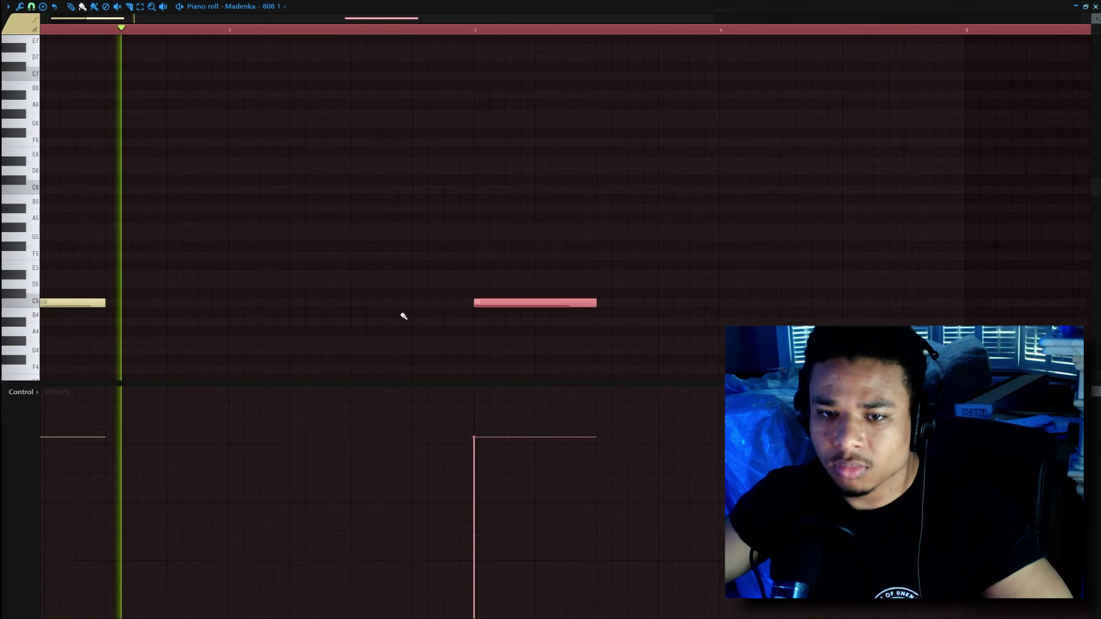
{"action": "left_click", "coordinate": [352, 303]}
{"action": "key", "text": "space"}
{"action": "key", "text": "space"}
{"action": "left_click_drag", "start_coordinate": [472, 303], "coordinate": [419, 303]}
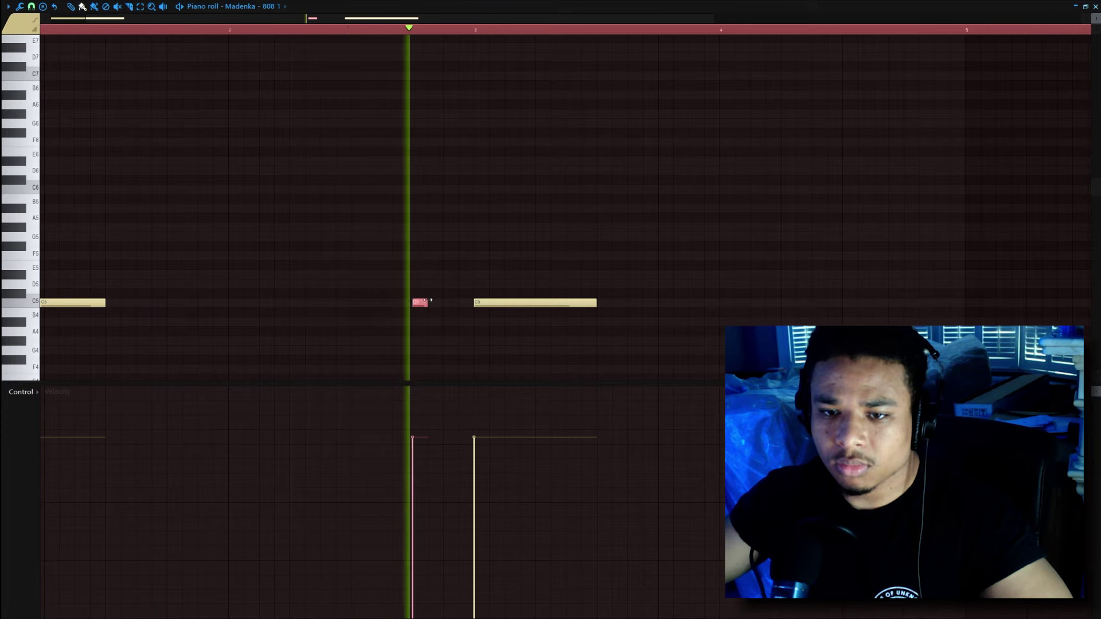
{"action": "left_click", "coordinate": [446, 301]}
{"action": "scroll", "coordinate": [471, 305], "scroll_direction": "down", "scroll_amount": 2}
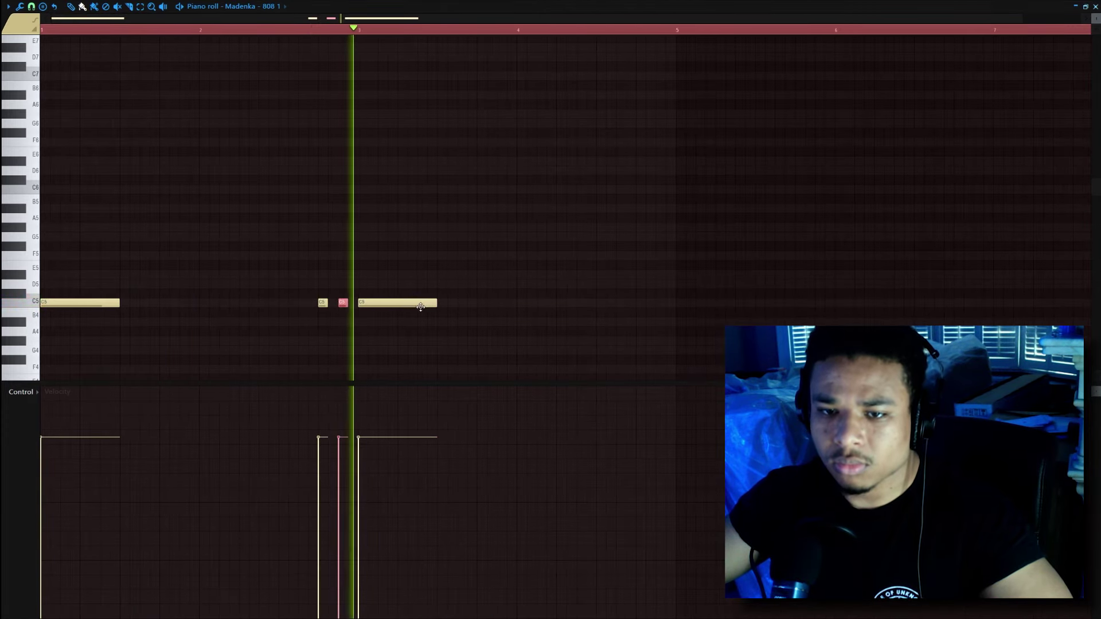
Step: Duplicate the long C5 further right, then add and shorten an A#4 note before the D#5
{"action": "left_click_drag", "start_coordinate": [397, 305], "coordinate": [628, 278]}
{"action": "scroll", "coordinate": [597, 281], "scroll_direction": "up", "scroll_amount": 2}
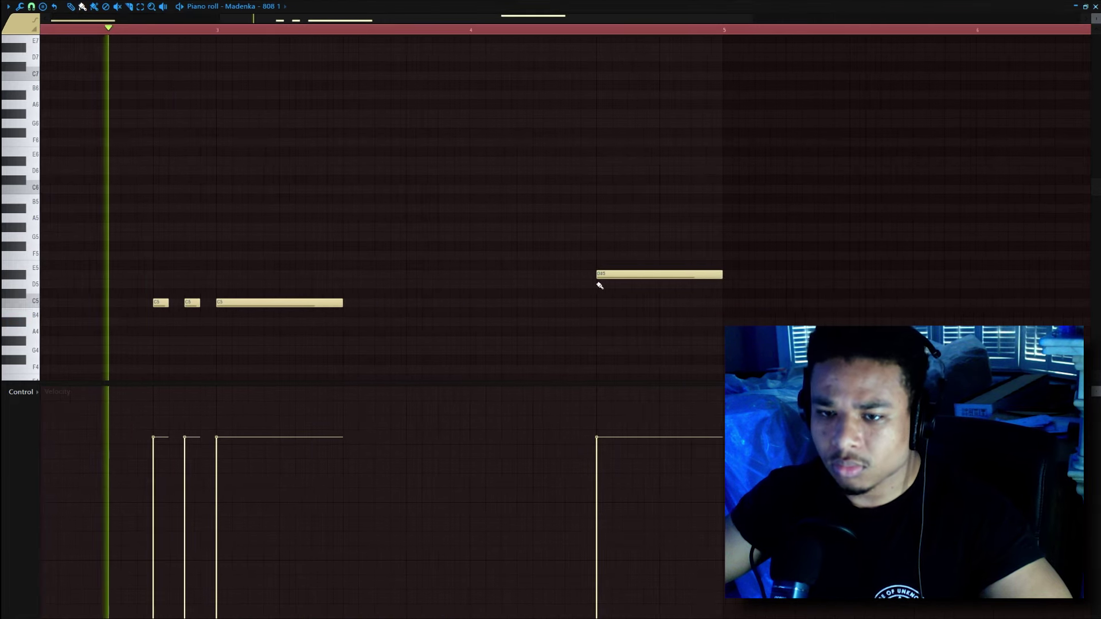
{"action": "left_click", "coordinate": [477, 321]}
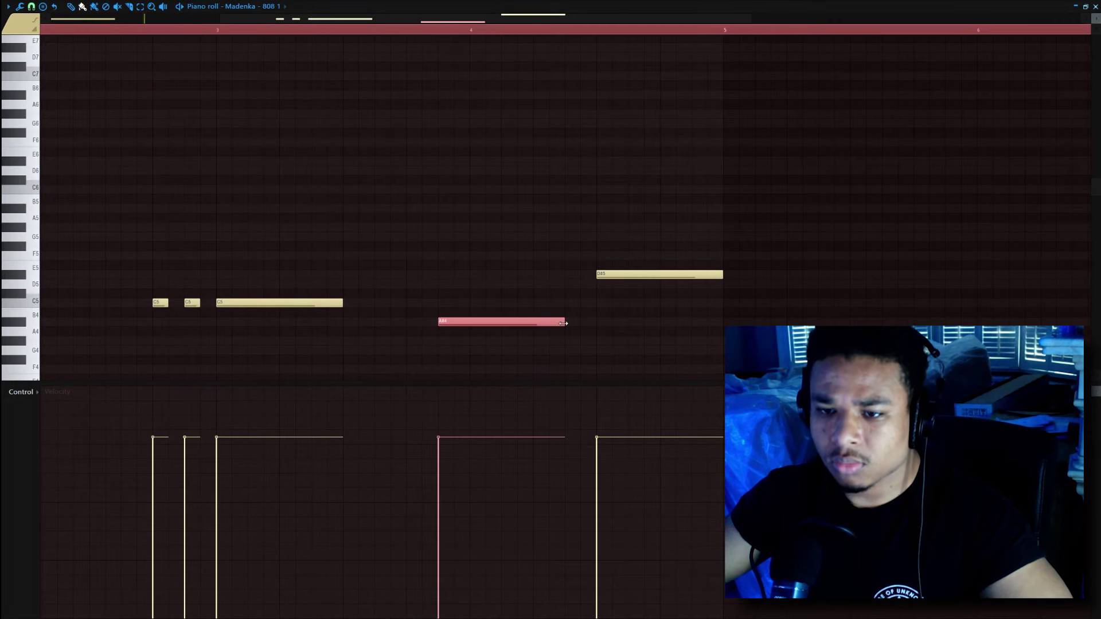
{"action": "scroll", "coordinate": [591, 321], "scroll_direction": "down", "scroll_amount": 2}
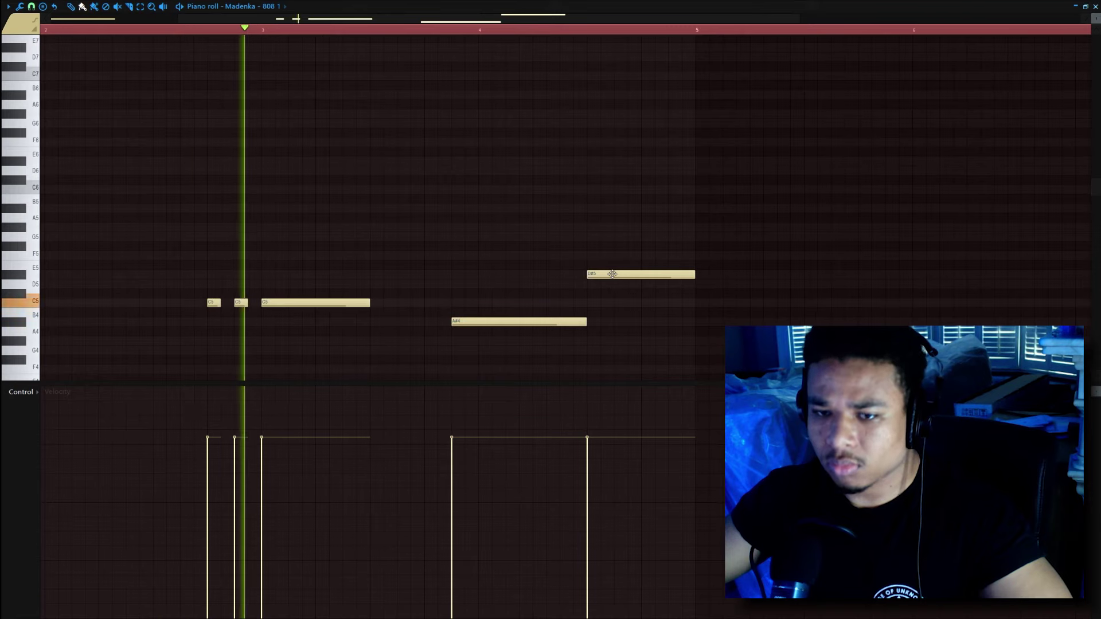
{"action": "scroll", "coordinate": [572, 333], "scroll_direction": "down", "scroll_amount": 1}
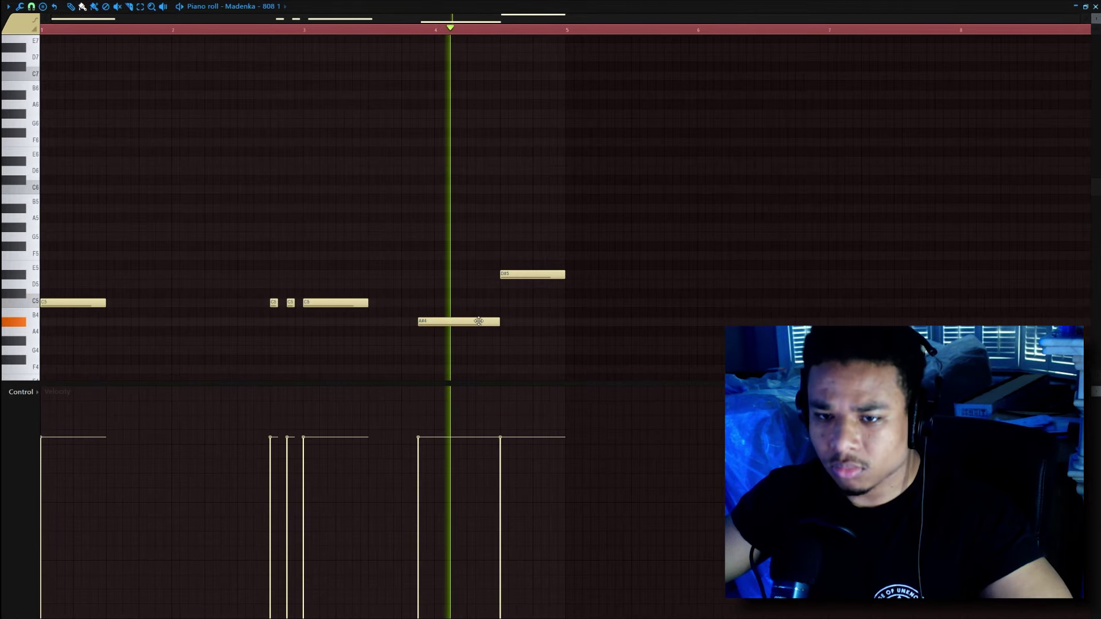
{"action": "left_click", "coordinate": [387, 30]}
{"action": "scroll", "coordinate": [443, 143], "scroll_direction": "up", "scroll_amount": 2}
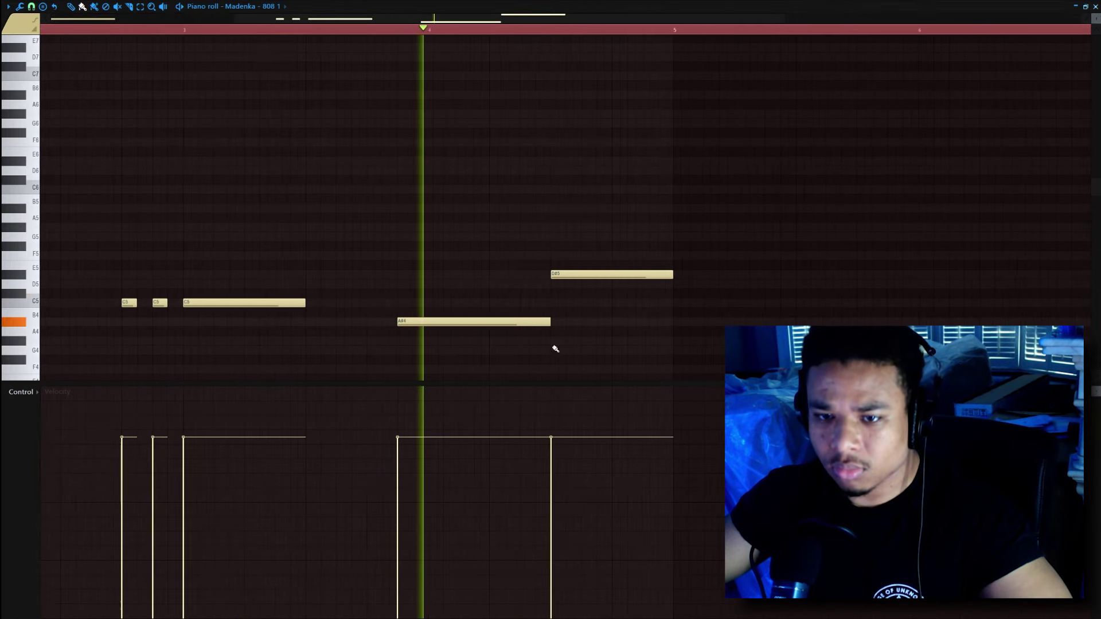
{"action": "left_click_drag", "start_coordinate": [551, 321], "coordinate": [525, 278]}
Step: Add a short note after the A#4 and split the D#5, dropping the piece to C5
{"action": "left_click", "coordinate": [542, 322]}
{"action": "scroll", "coordinate": [450, 321], "scroll_direction": "down", "scroll_amount": 2}
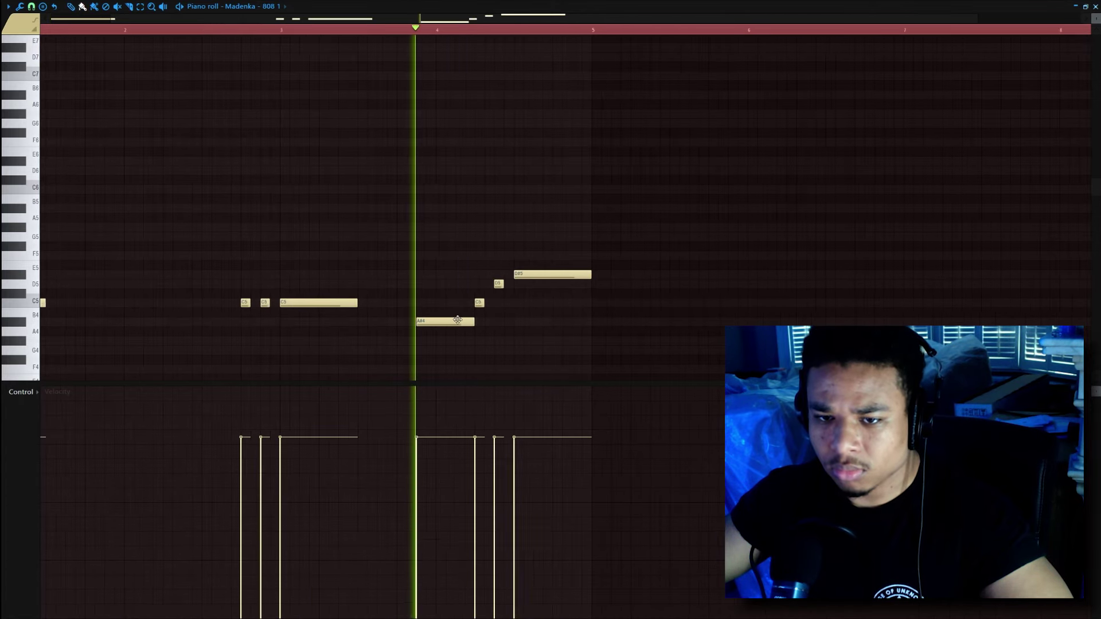
{"action": "left_click", "coordinate": [553, 276]}
{"action": "left_click_drag", "start_coordinate": [557, 277], "coordinate": [572, 306]}
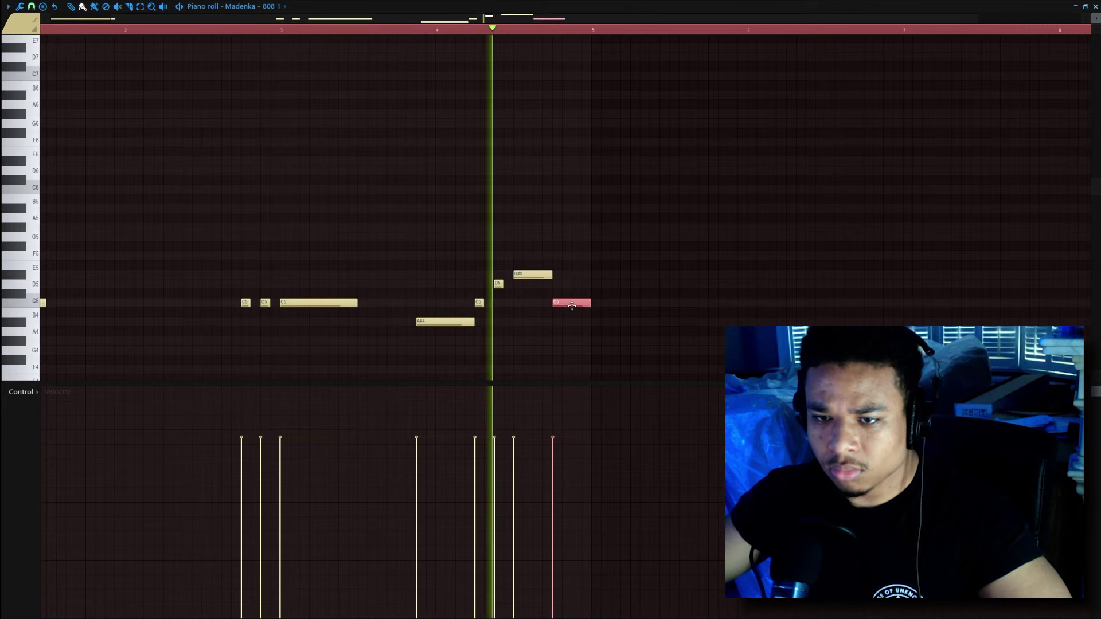
Step: Add a C5 at bar 5 and raise the short C5 note up to G5
{"action": "scroll", "coordinate": [427, 309], "scroll_direction": "down", "scroll_amount": 1}
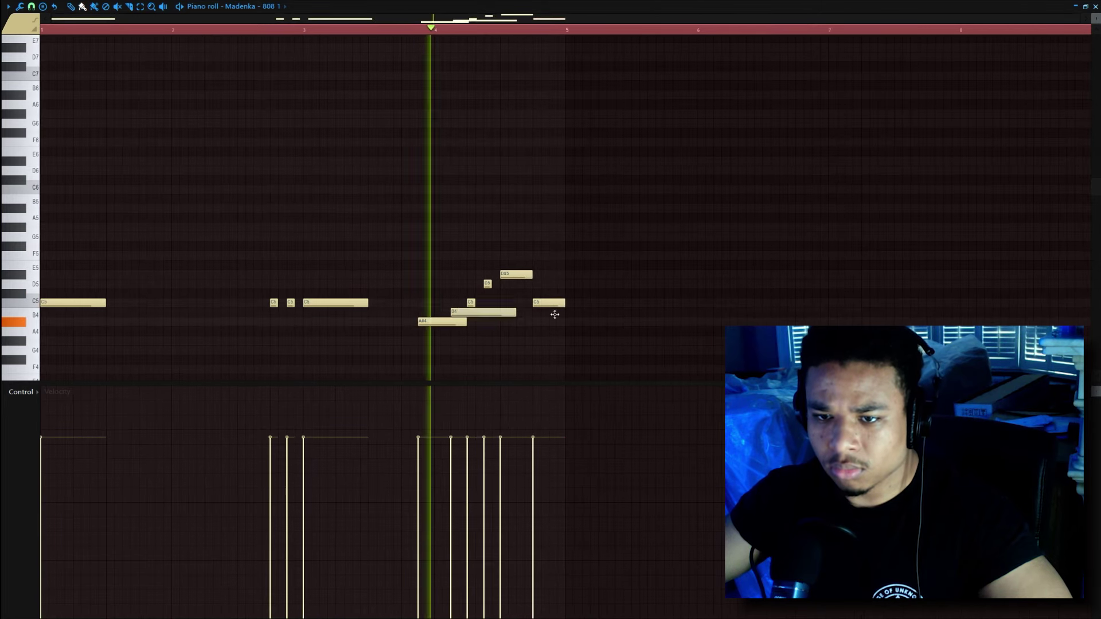
{"action": "left_click", "coordinate": [574, 303]}
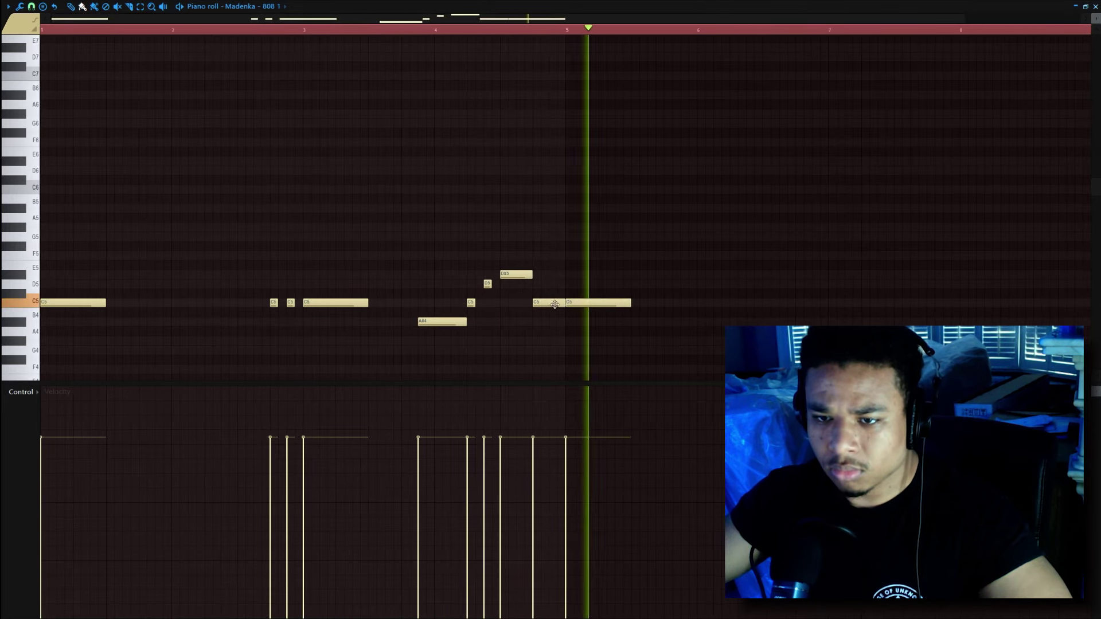
{"action": "left_click_drag", "start_coordinate": [540, 305], "coordinate": [548, 255]}
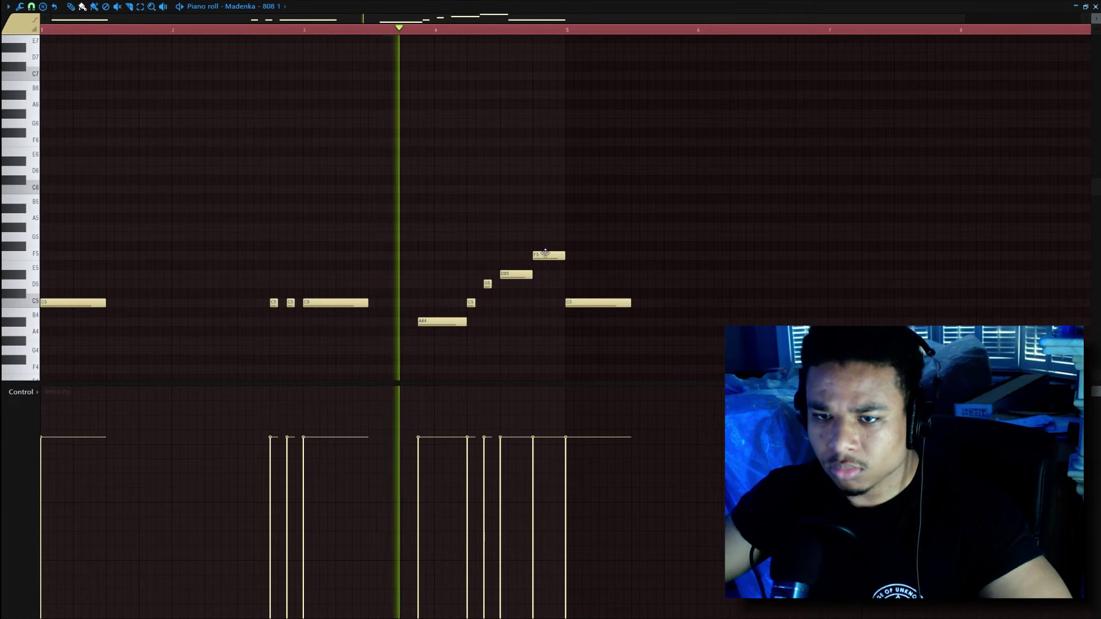
{"action": "left_click_drag", "start_coordinate": [545, 253], "coordinate": [546, 235]}
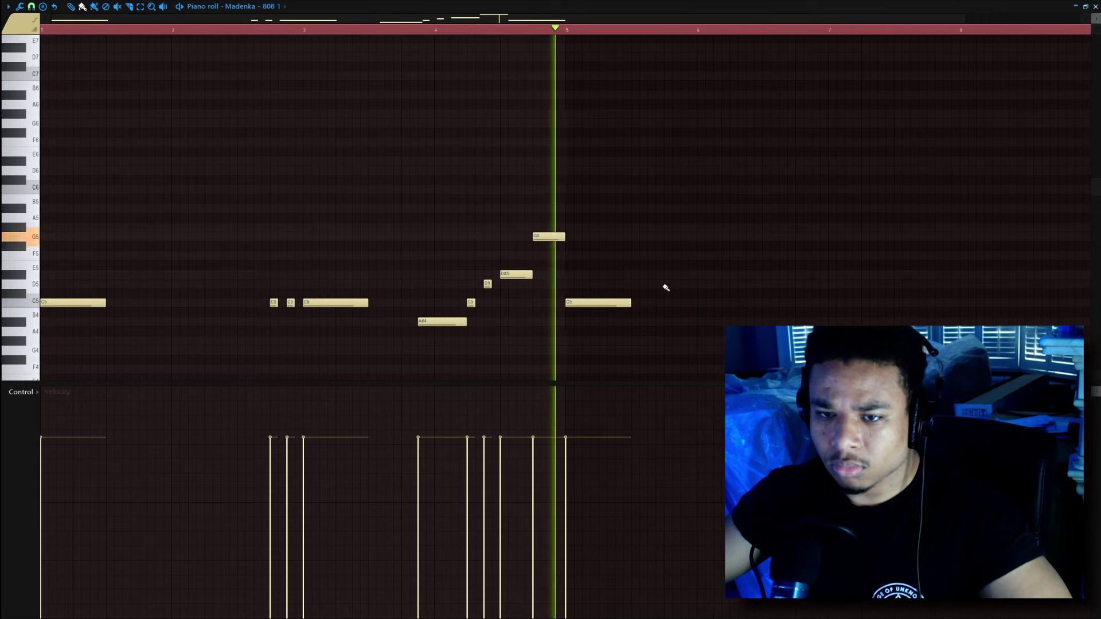
{"action": "key", "text": "space"}
{"action": "scroll", "coordinate": [631, 281], "scroll_direction": "down", "scroll_amount": 2}
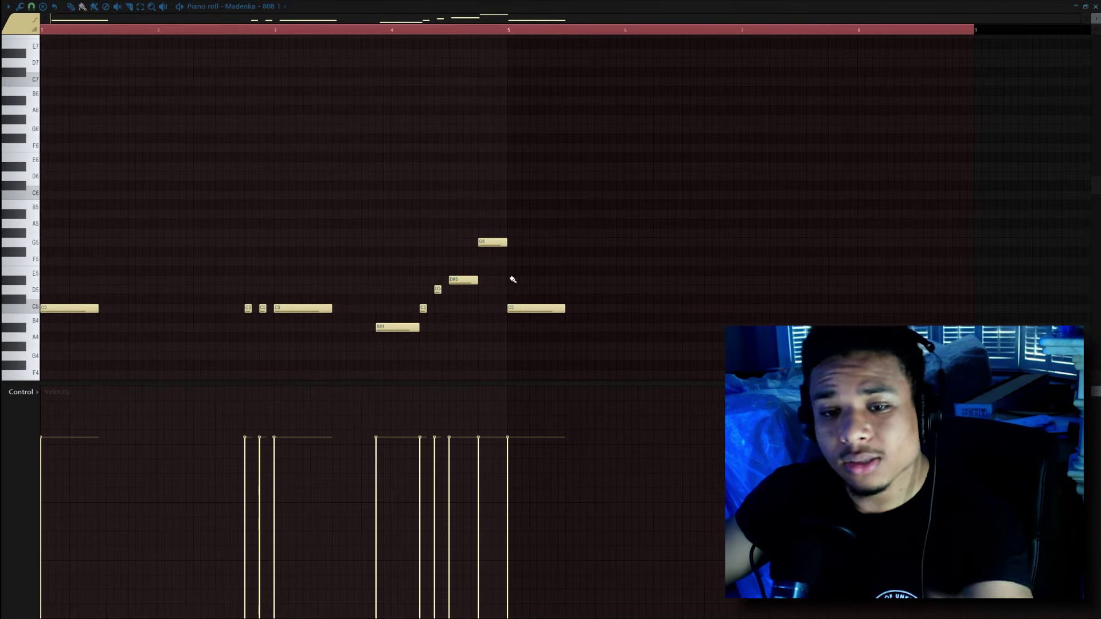
Step: Scroll up and back down through the 808 piano roll notes around the long C5
{"action": "scroll", "coordinate": [293, 284], "scroll_direction": "up", "scroll_amount": 4}
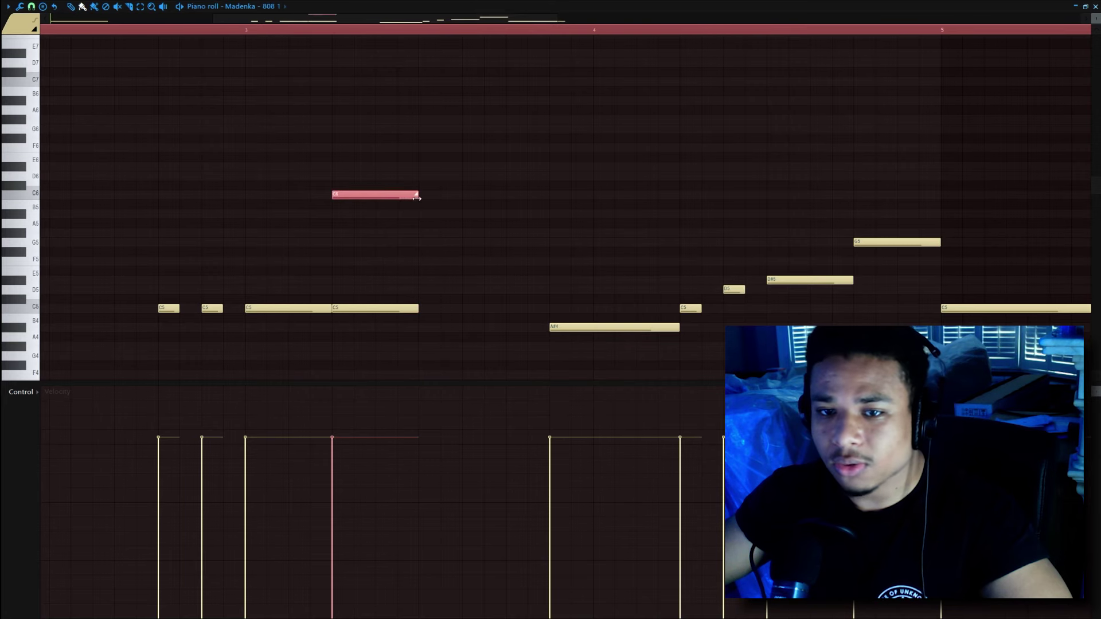
{"action": "scroll", "coordinate": [397, 293], "scroll_direction": "down", "scroll_amount": 2}
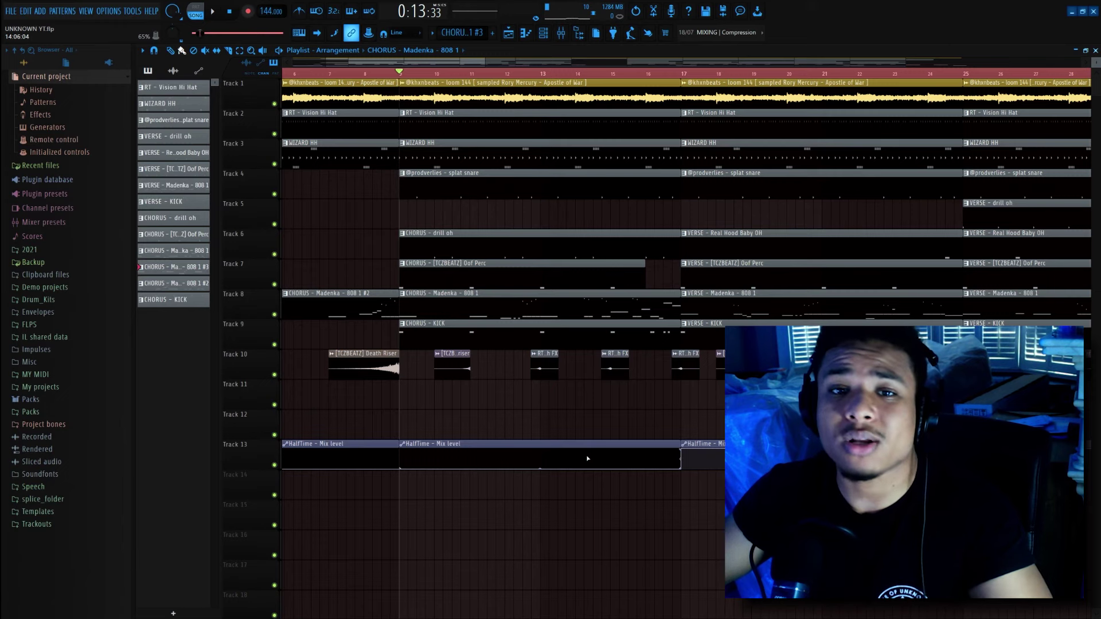
Step: Play the drill song arrangement to hear the new Madenka 808 pattern in the beat
{"action": "key", "text": "space"}
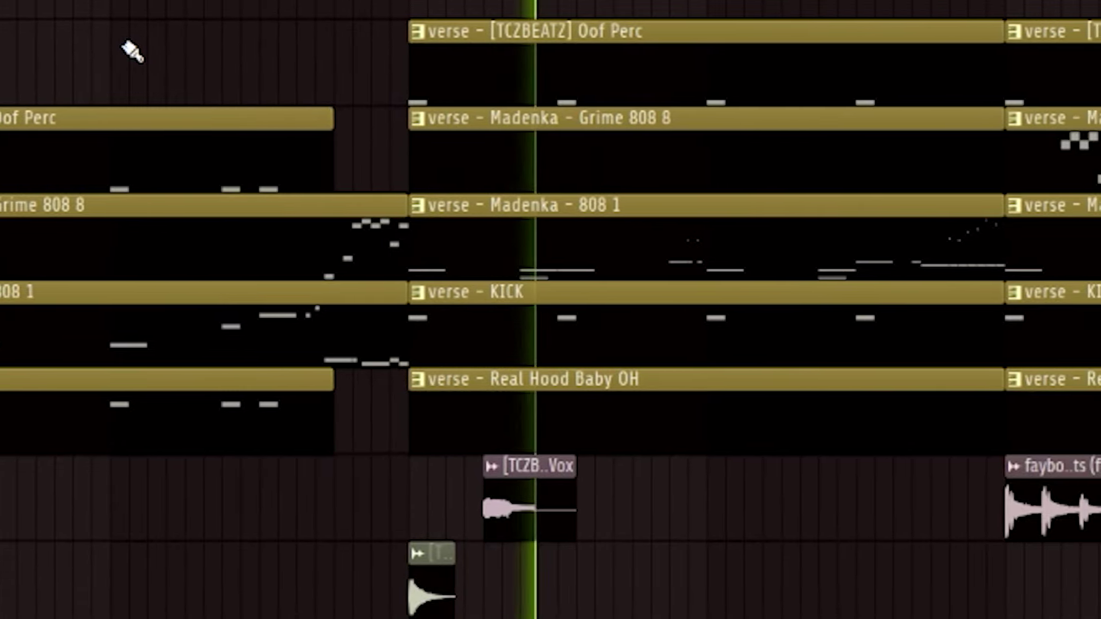
Step: Stop playback of the other beat's arrangement that uses the Madenka 808 1 clips
{"action": "key", "text": "space"}
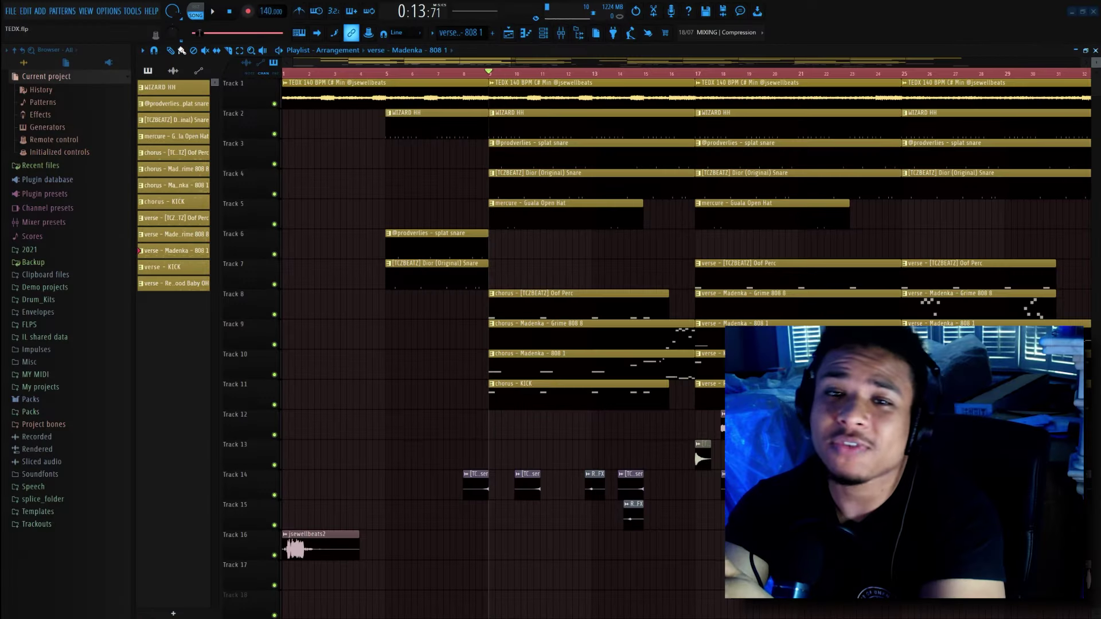